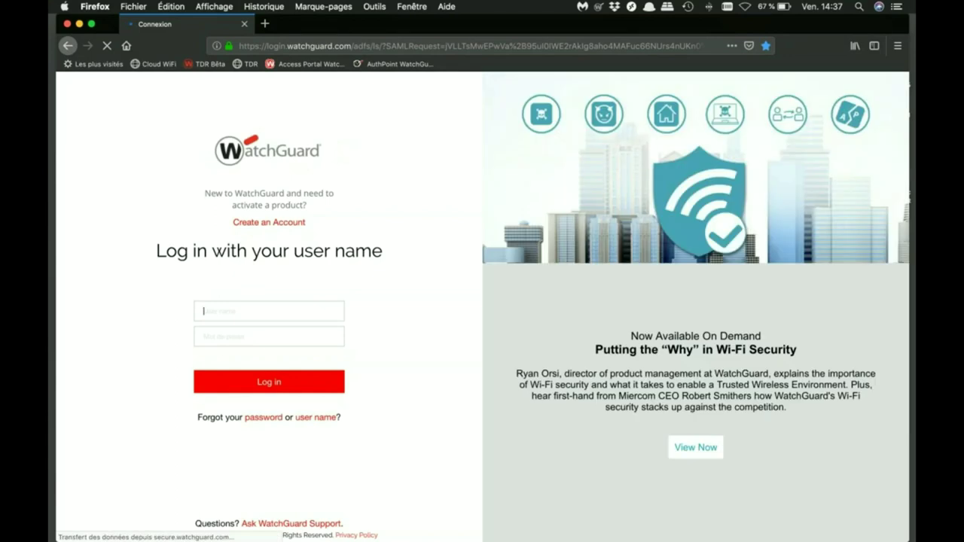
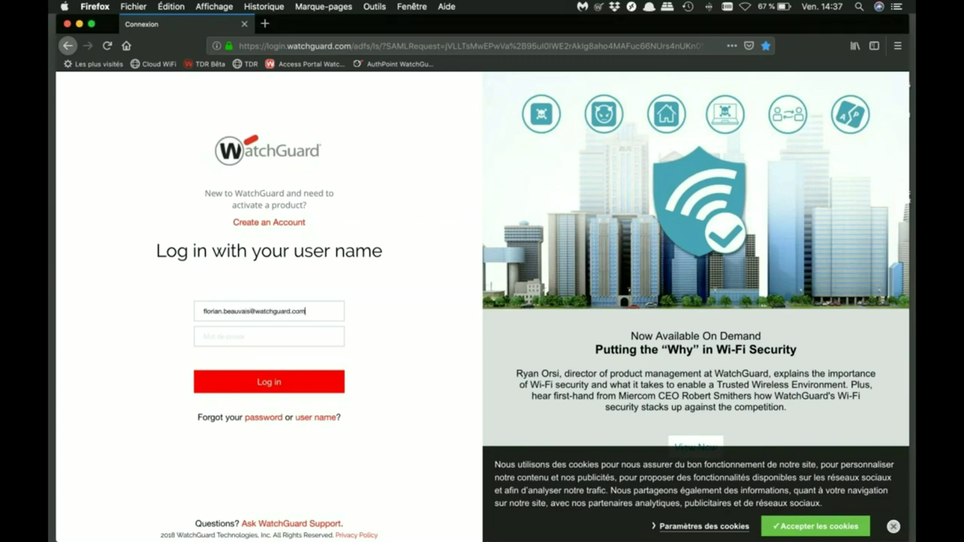
Sign in to WatchGuard Cloud with the account's user name and password
{"action": "key", "text": "Tab"}
{"action": "type", "text": "•••••••••"}
{"action": "key", "text": "Return"}
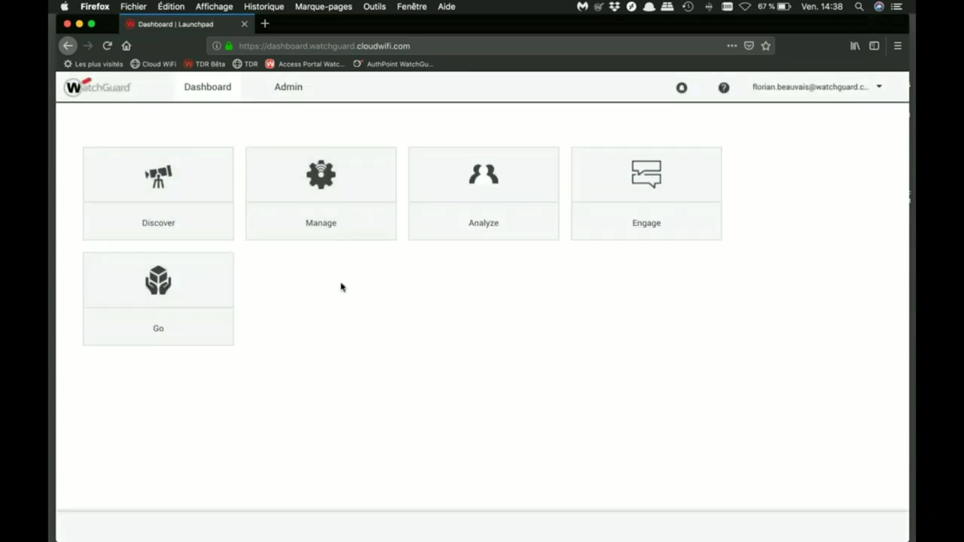
Open Manage for the Demo location and list its two AP320 managed devices with the Name column widened
{"action": "left_click", "coordinate": [355, 195]}
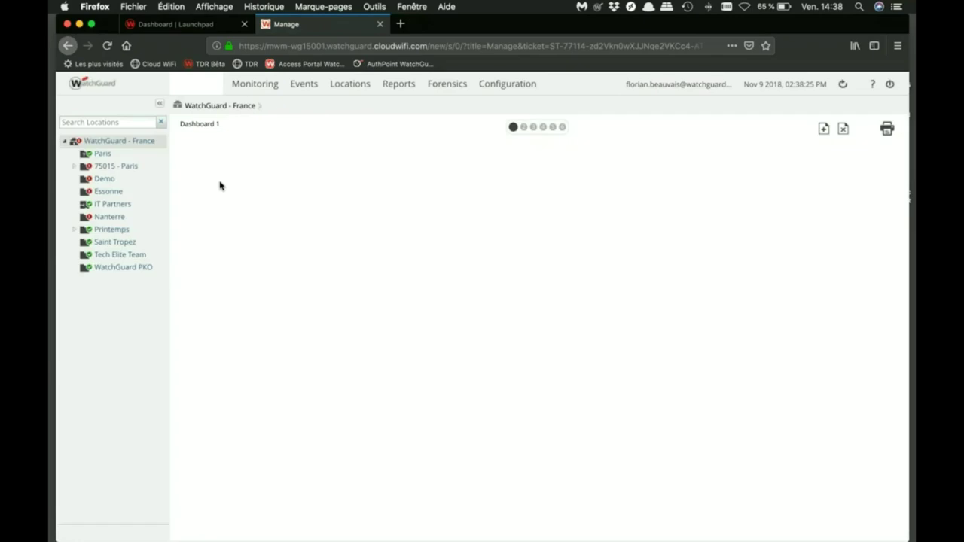
{"action": "left_click", "coordinate": [105, 180]}
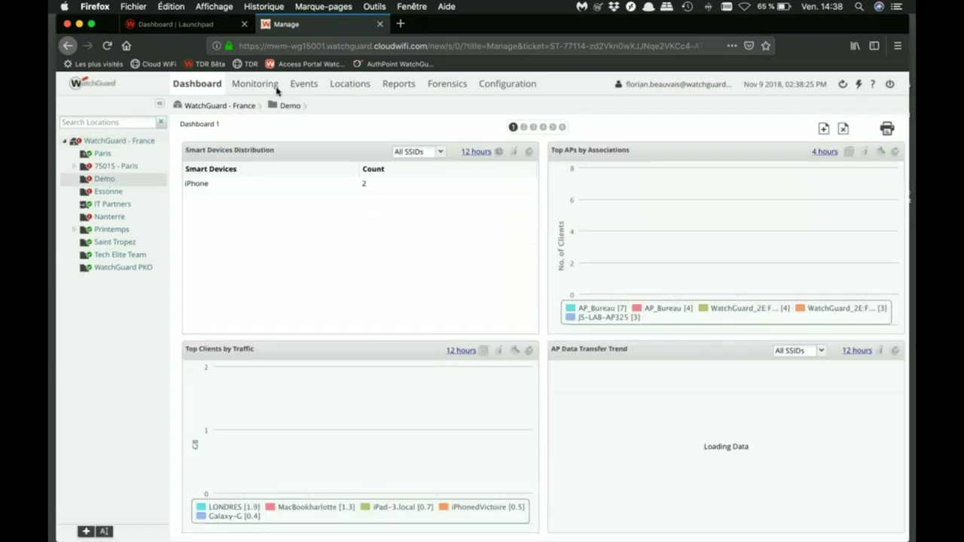
{"action": "left_click", "coordinate": [257, 86]}
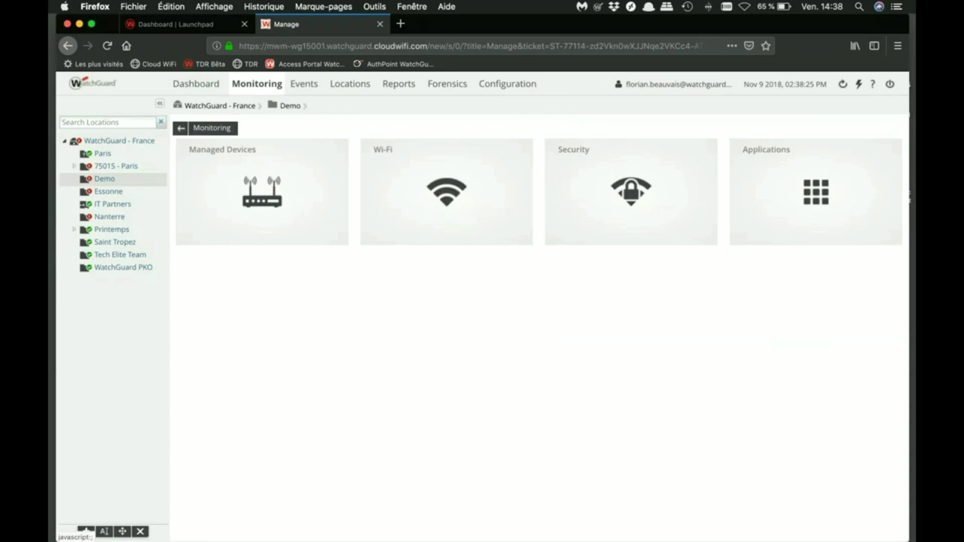
{"action": "left_click", "coordinate": [262, 192]}
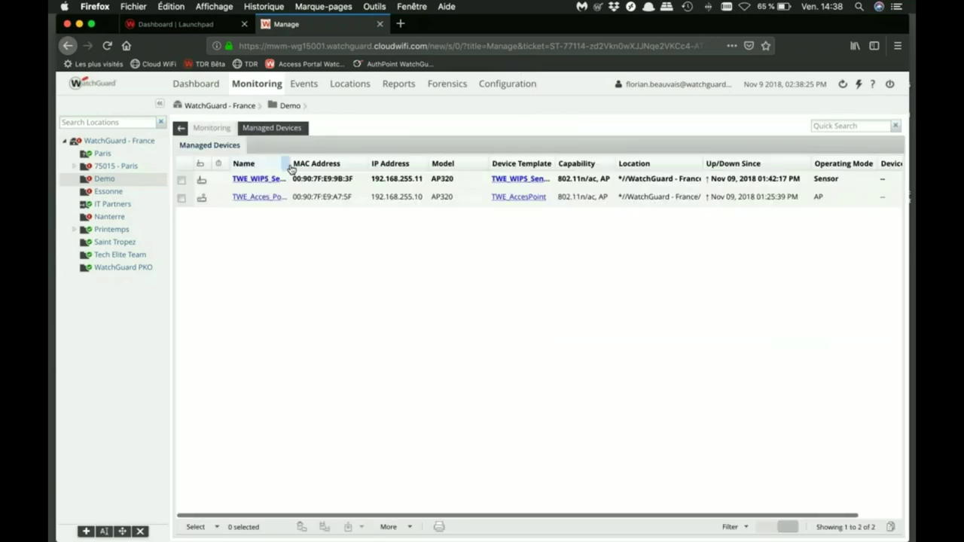
{"action": "left_click_drag", "start_coordinate": [291, 163], "coordinate": [328, 164]}
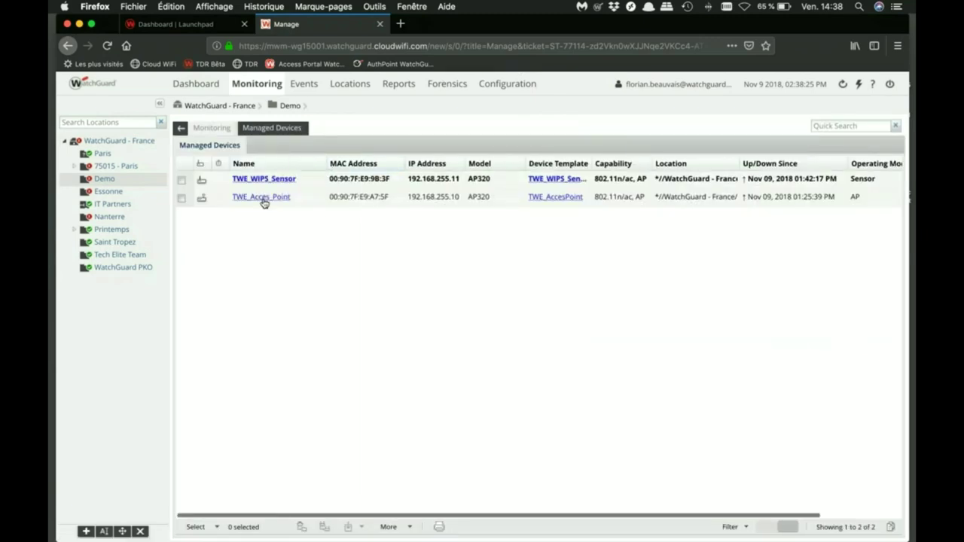
{"action": "double_click", "coordinate": [855, 198]}
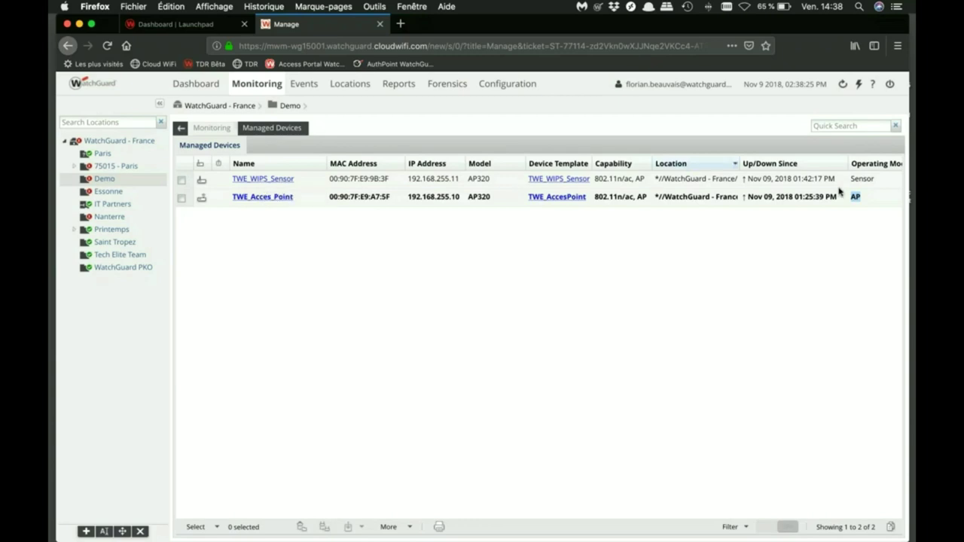
{"action": "left_click", "coordinate": [780, 246]}
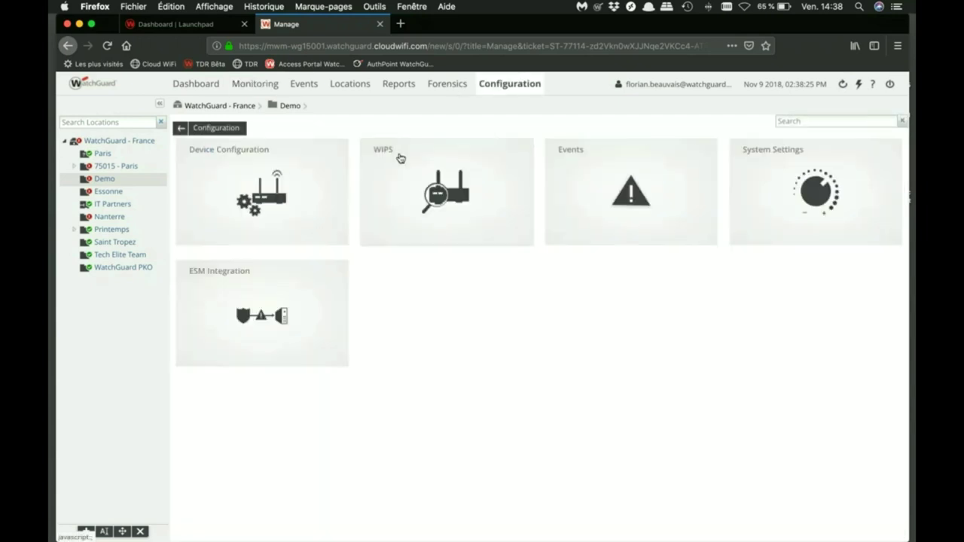
Open the TWE_Trusted_Network SSID profile from Device Configuration > SSID Profiles for editing
{"action": "left_click", "coordinate": [276, 205]}
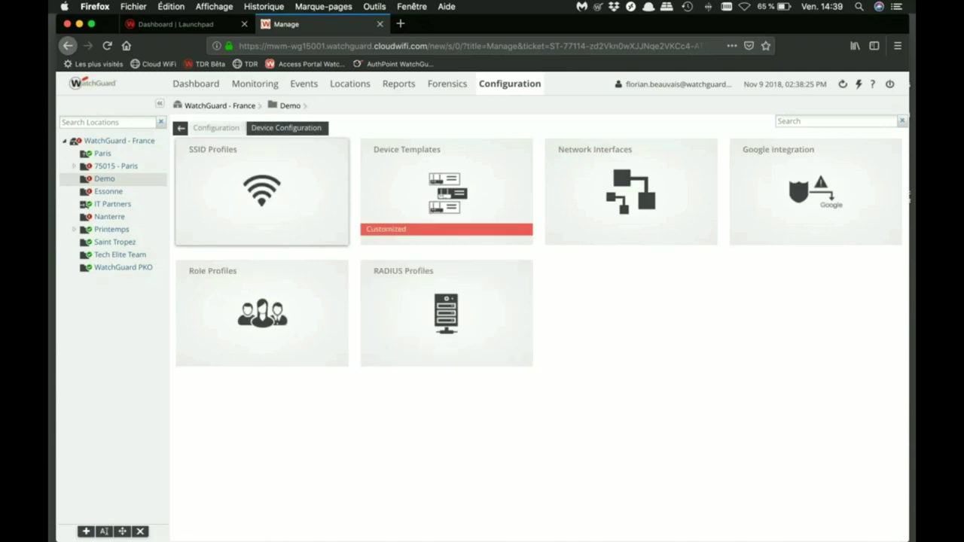
{"action": "left_click", "coordinate": [276, 205]}
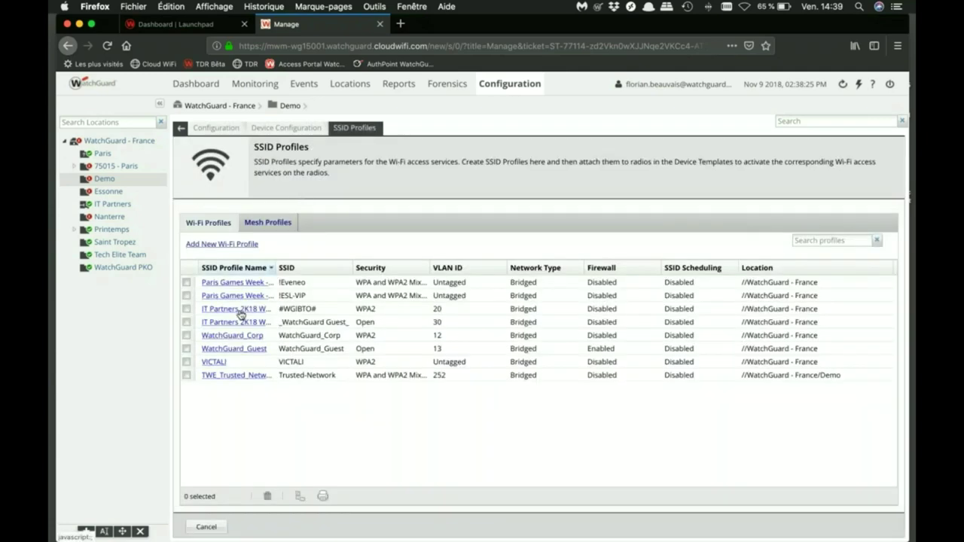
{"action": "left_click", "coordinate": [224, 376]}
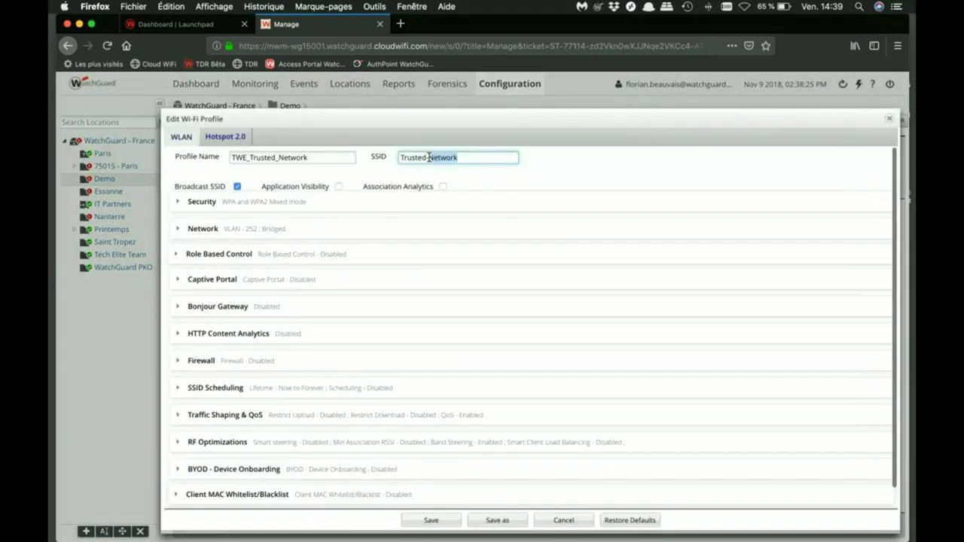
{"action": "double_click", "coordinate": [428, 157]}
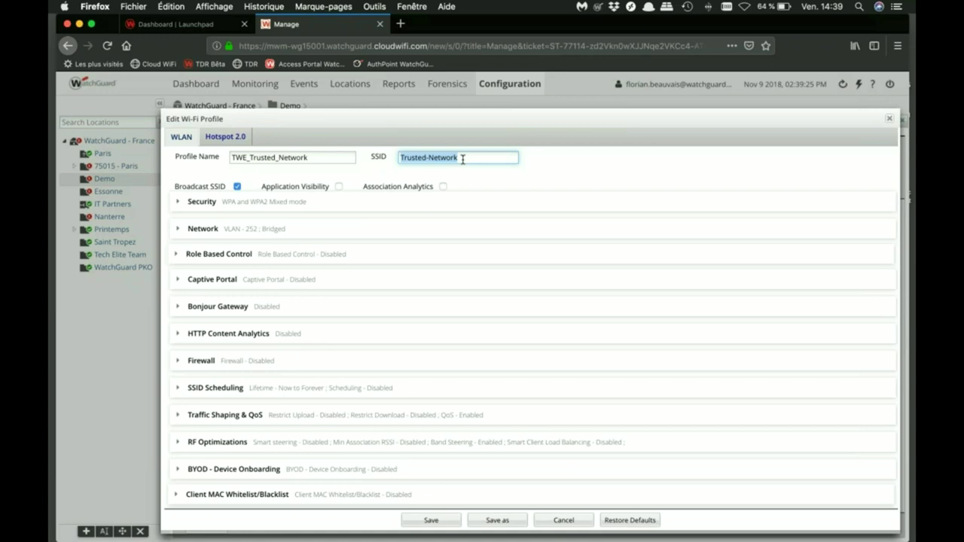
Expand the profile's Security settings to review its WPA/WPA2 Mixed passphrase
{"action": "left_click", "coordinate": [182, 208]}
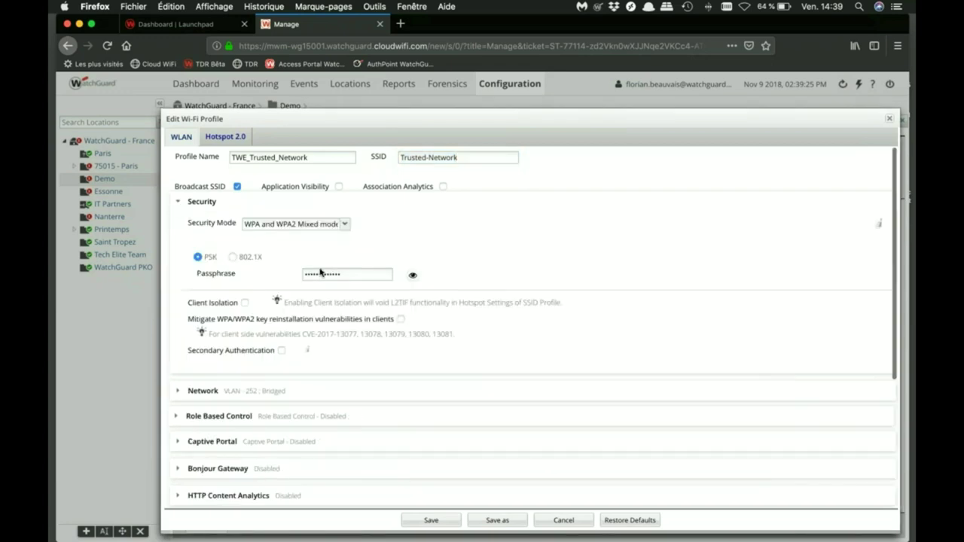
{"action": "left_click", "coordinate": [348, 273]}
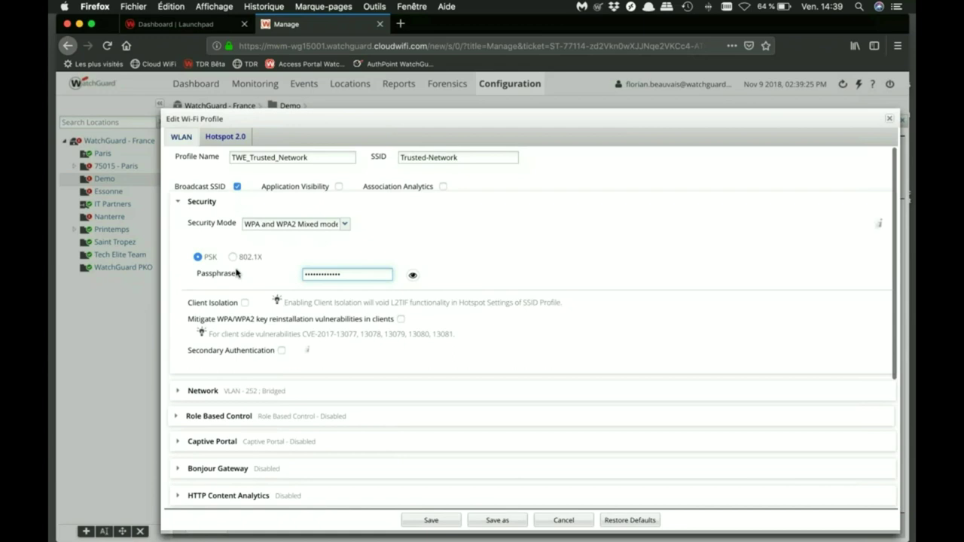
{"action": "scroll", "coordinate": [237, 273], "scroll_direction": "down", "scroll_amount": 2}
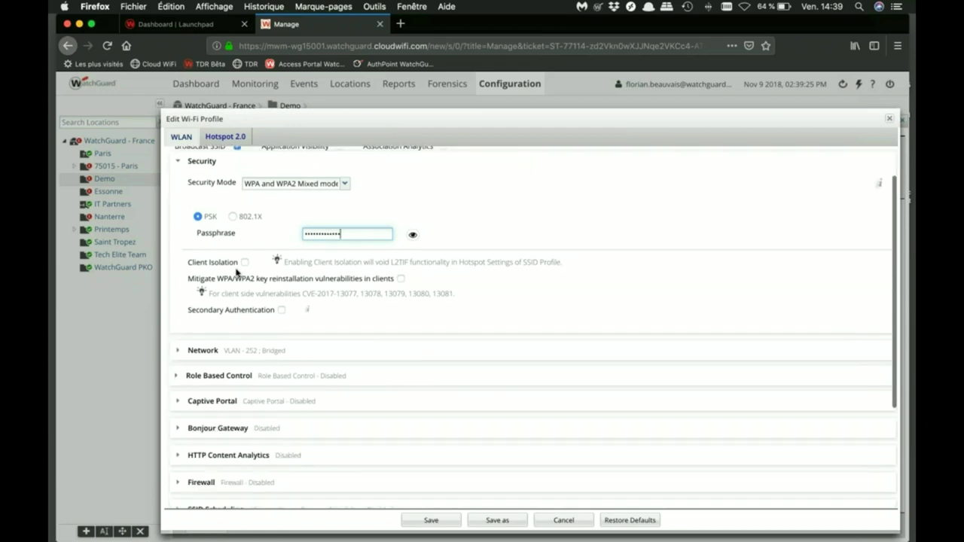
{"action": "scroll", "coordinate": [237, 273], "scroll_direction": "down", "scroll_amount": 1}
Review the Network settings (VLAN 252, Bridged) and save the profile
{"action": "left_click", "coordinate": [202, 331]}
{"action": "scroll", "coordinate": [237, 273], "scroll_direction": "down", "scroll_amount": 5}
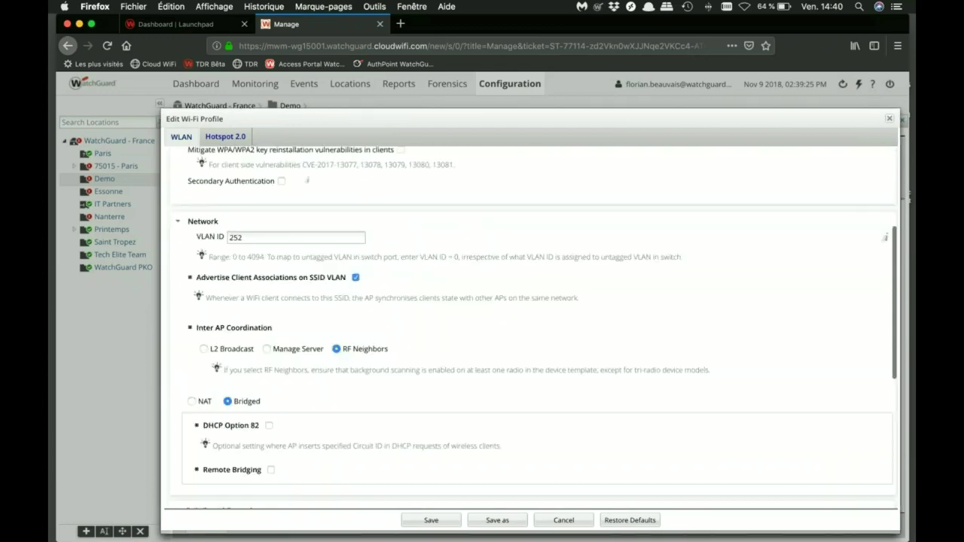
{"action": "scroll", "coordinate": [408, 175], "scroll_direction": "up", "scroll_amount": 8}
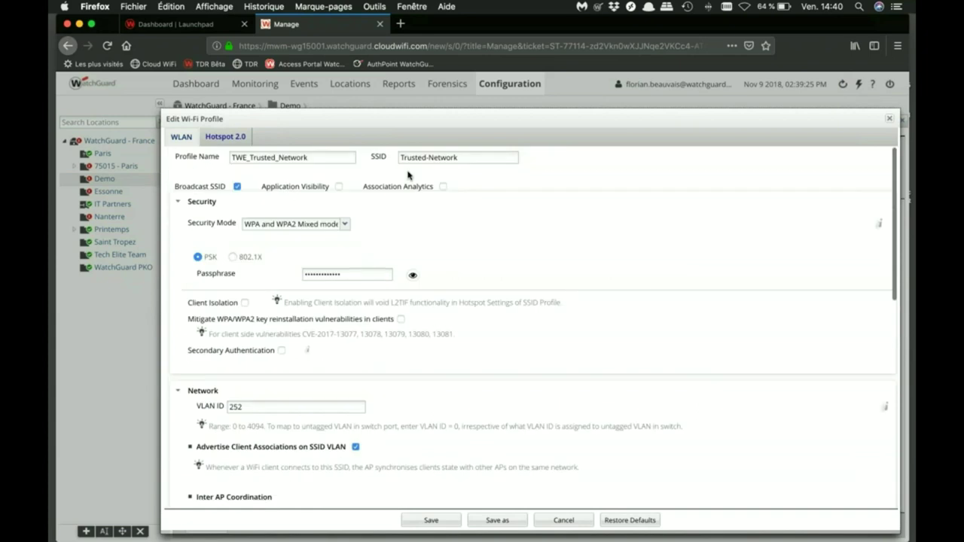
{"action": "scroll", "coordinate": [407, 175], "scroll_direction": "down", "scroll_amount": 6}
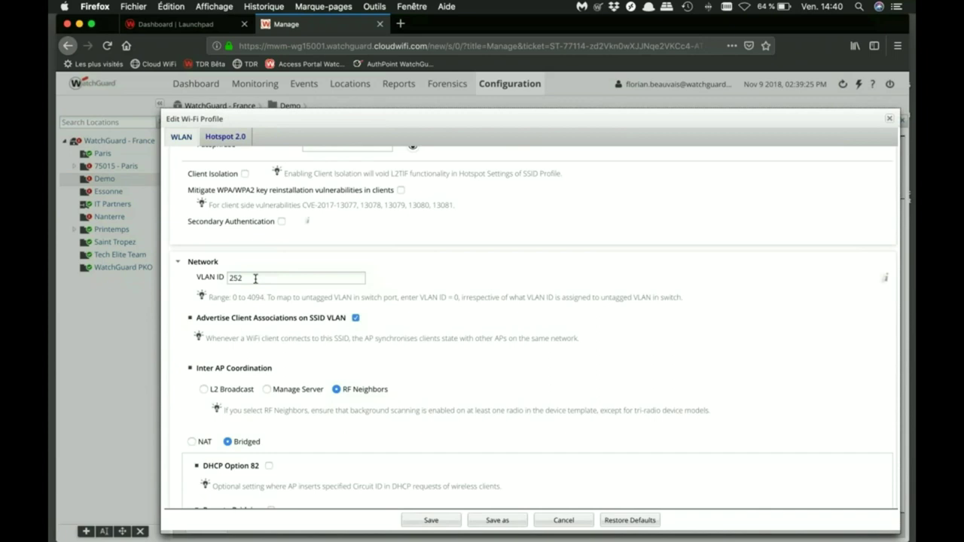
{"action": "scroll", "coordinate": [255, 279], "scroll_direction": "down", "scroll_amount": 5}
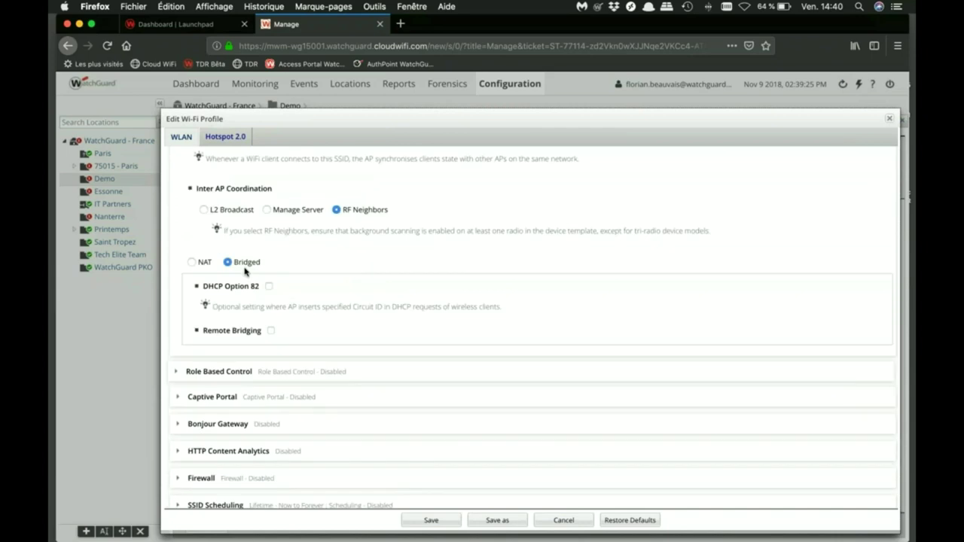
{"action": "scroll", "coordinate": [245, 272], "scroll_direction": "down", "scroll_amount": 1}
{"action": "scroll", "coordinate": [245, 272], "scroll_direction": "down", "scroll_amount": 1}
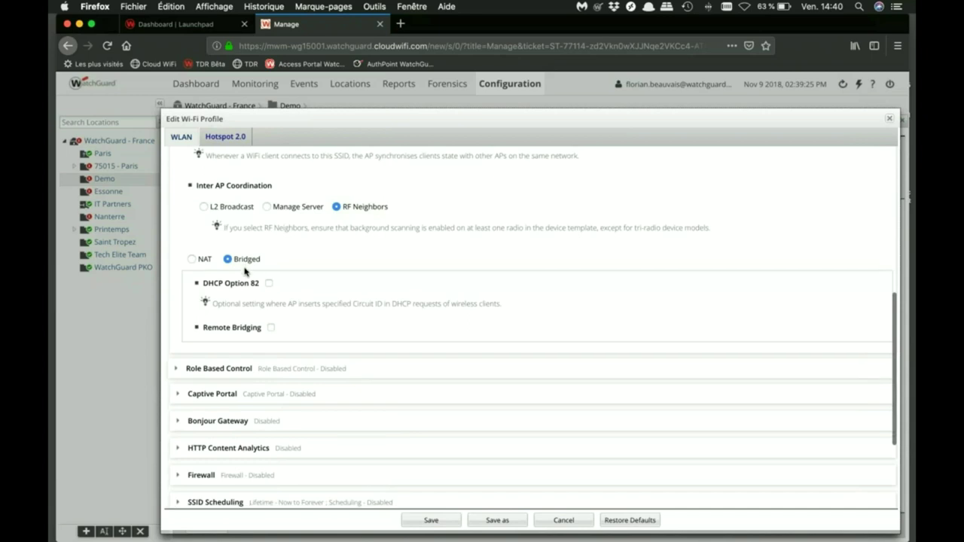
{"action": "scroll", "coordinate": [245, 272], "scroll_direction": "down", "scroll_amount": 3}
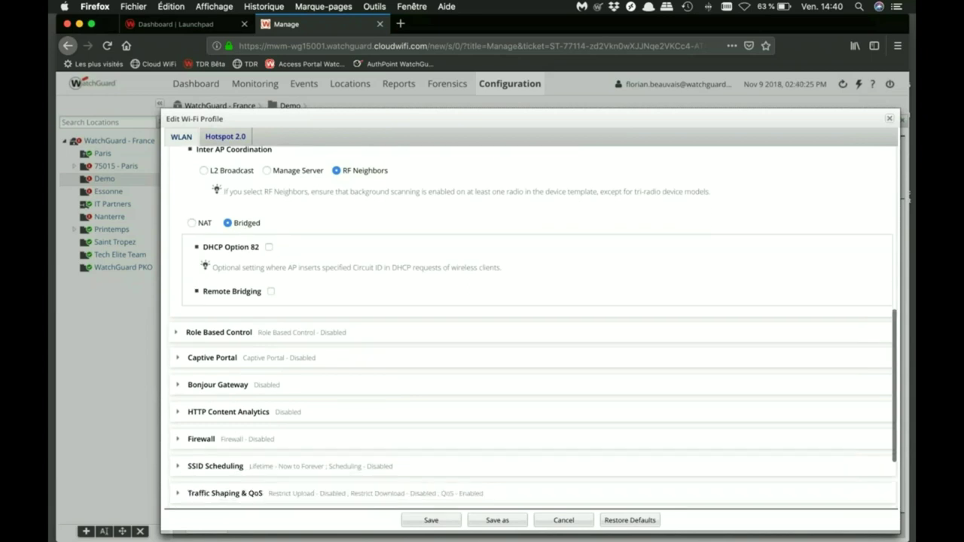
{"action": "scroll", "coordinate": [242, 349], "scroll_direction": "down", "scroll_amount": 5}
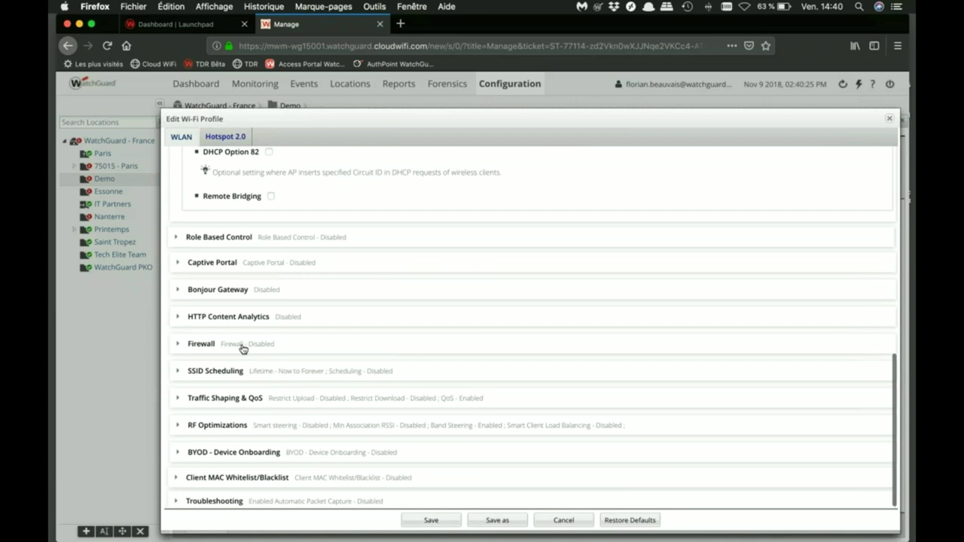
{"action": "scroll", "coordinate": [243, 348], "scroll_direction": "up", "scroll_amount": 15}
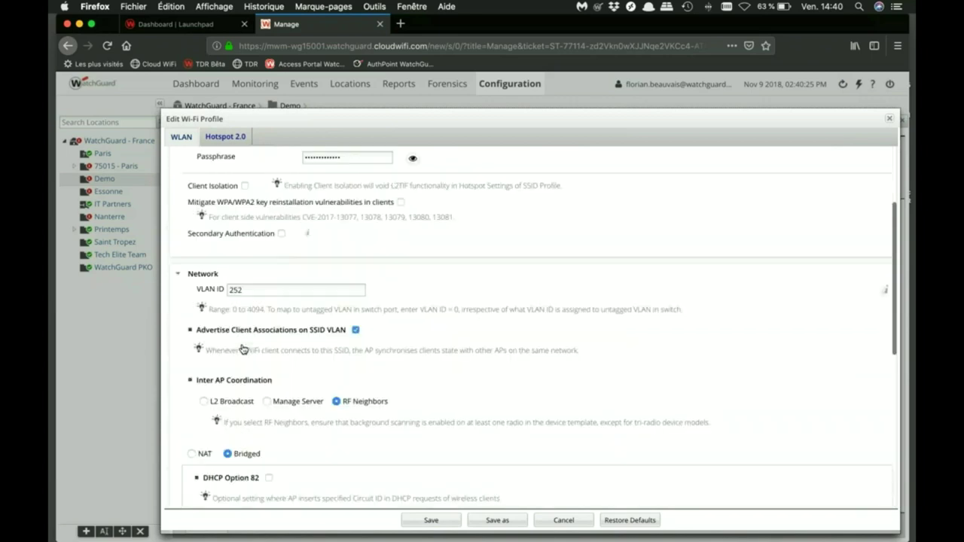
{"action": "scroll", "coordinate": [242, 349], "scroll_direction": "up", "scroll_amount": 5}
{"action": "left_click", "coordinate": [431, 520]}
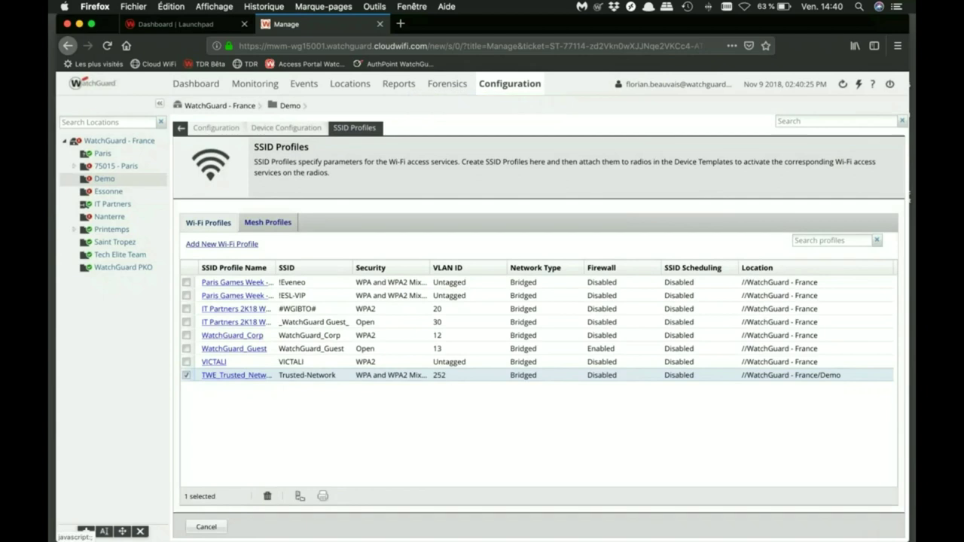
{"action": "left_click", "coordinate": [86, 531]}
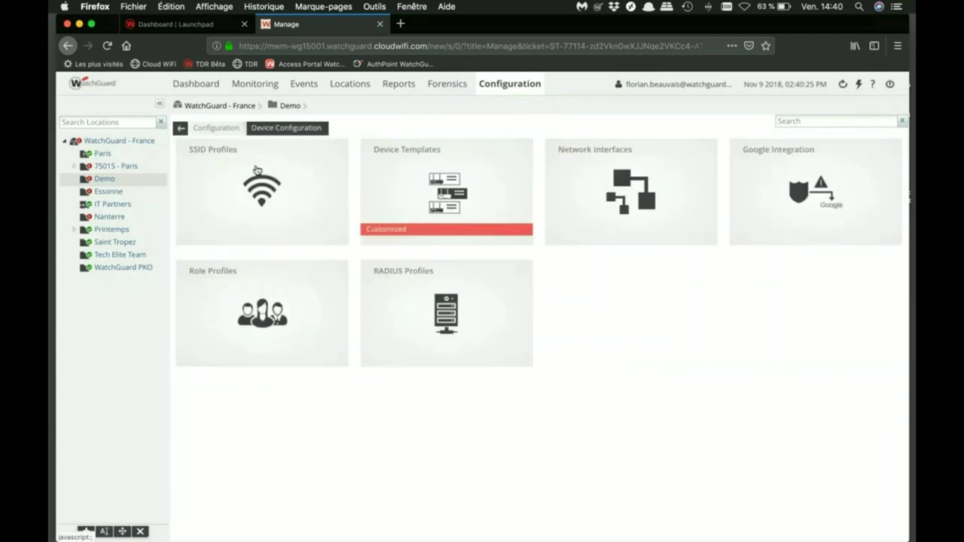
{"action": "left_click", "coordinate": [413, 183]}
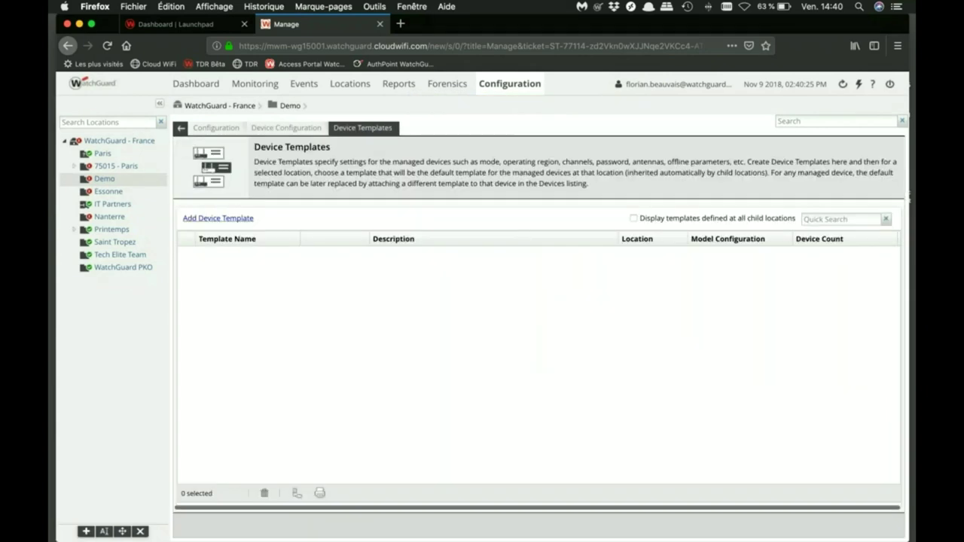
{"action": "left_click", "coordinate": [218, 217]}
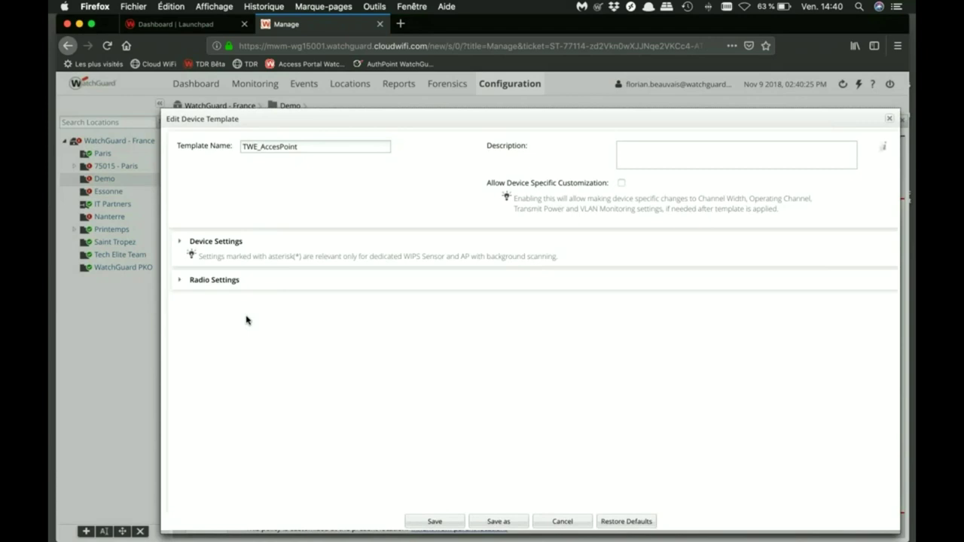
{"action": "left_click", "coordinate": [181, 280]}
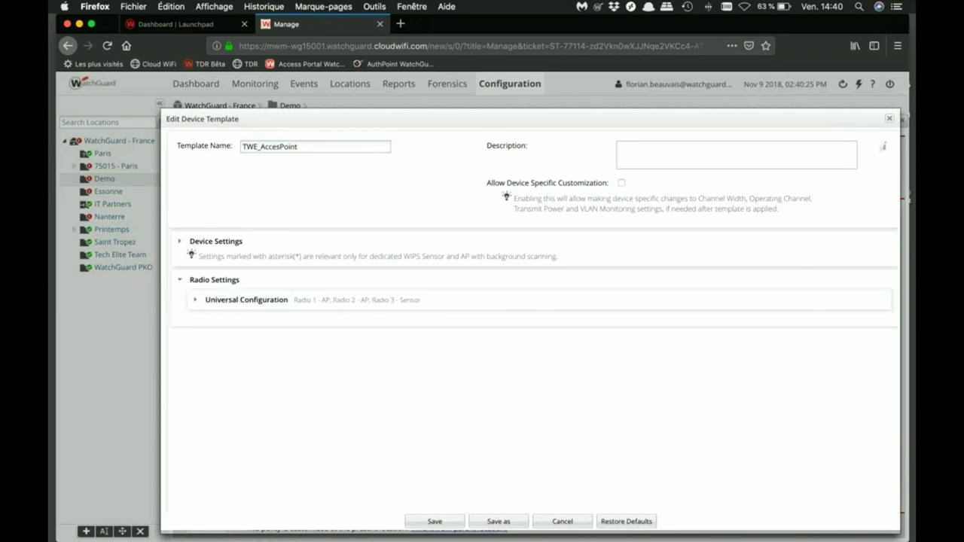
{"action": "scroll", "coordinate": [589, 376], "scroll_direction": "down", "scroll_amount": 5}
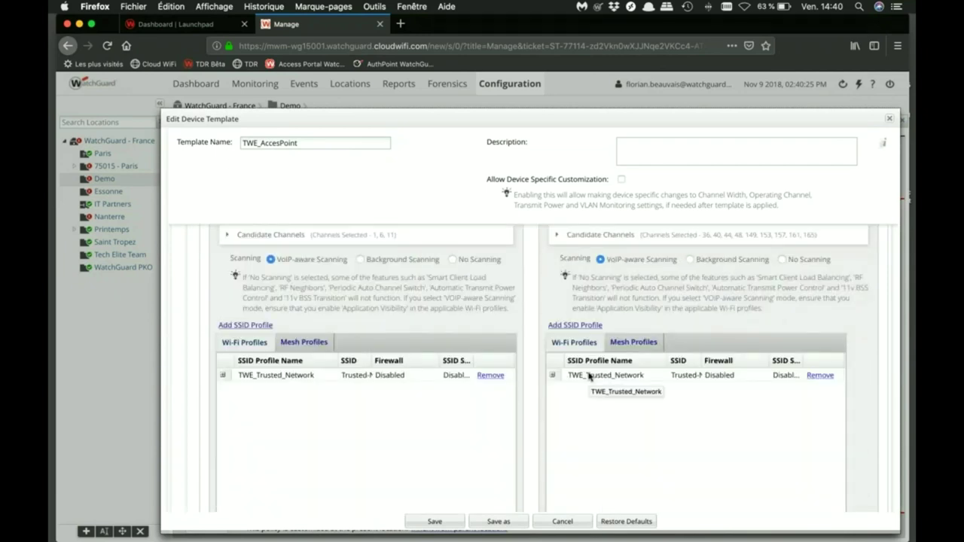
{"action": "scroll", "coordinate": [589, 376], "scroll_direction": "up", "scroll_amount": 1}
{"action": "scroll", "coordinate": [589, 376], "scroll_direction": "up", "scroll_amount": 6}
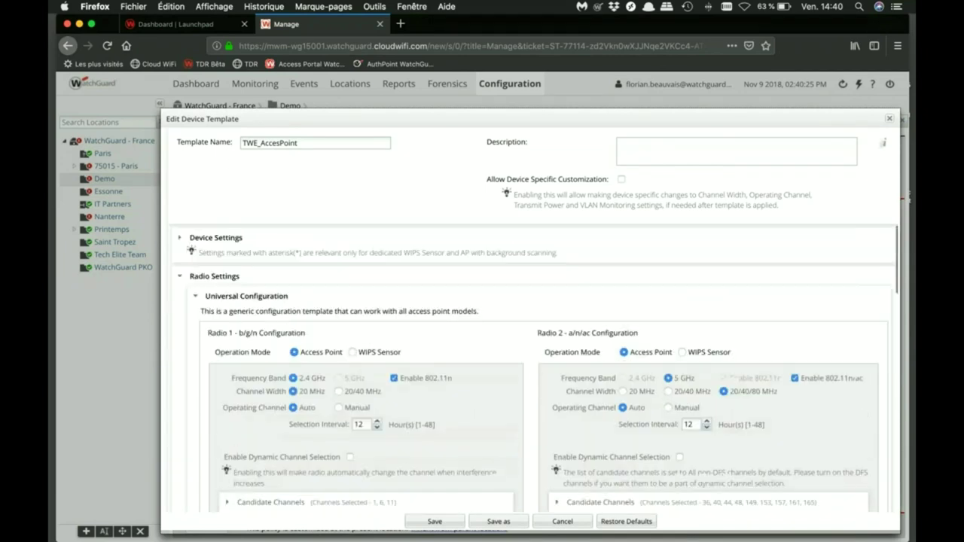
{"action": "scroll", "coordinate": [537, 375], "scroll_direction": "down", "scroll_amount": 1}
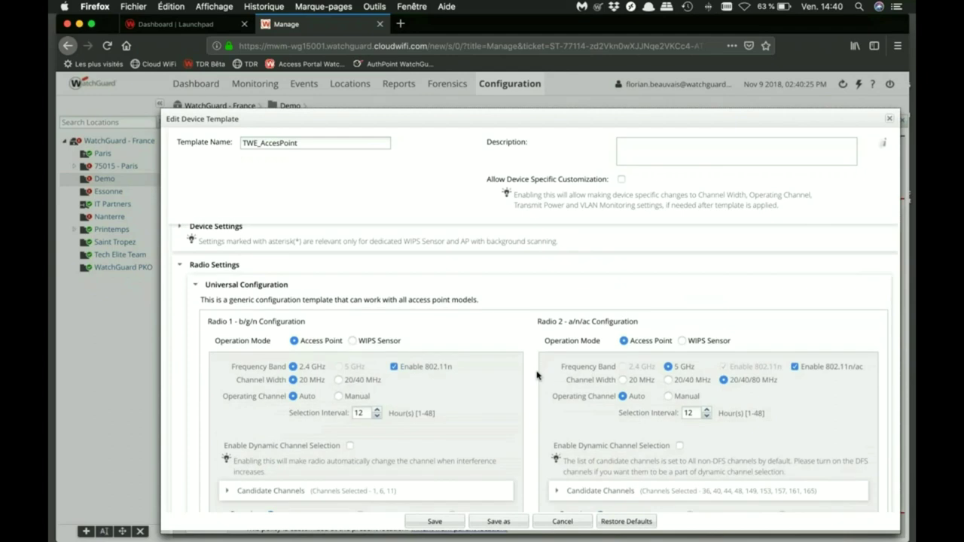
{"action": "scroll", "coordinate": [537, 375], "scroll_direction": "down", "scroll_amount": 1}
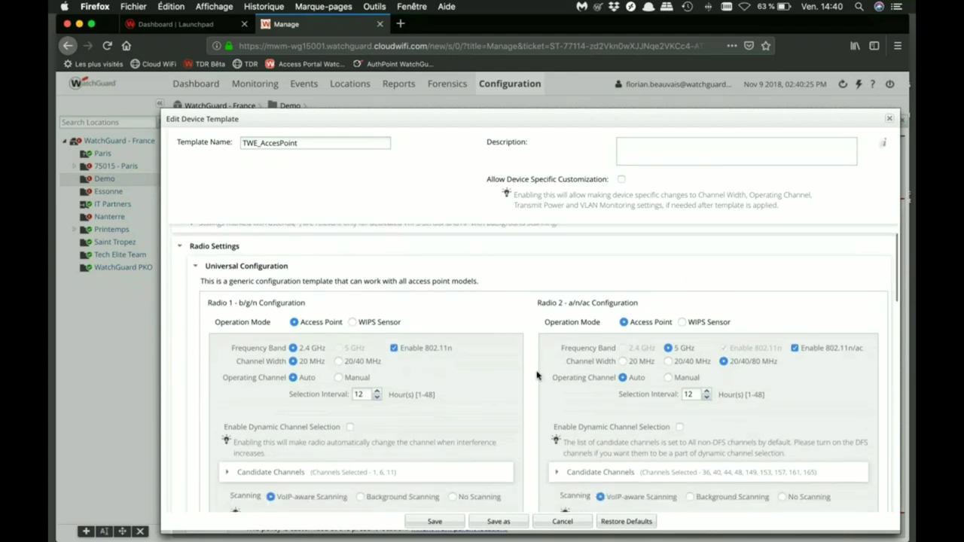
{"action": "scroll", "coordinate": [537, 374], "scroll_direction": "up", "scroll_amount": 1}
{"action": "key", "text": "Escape"}
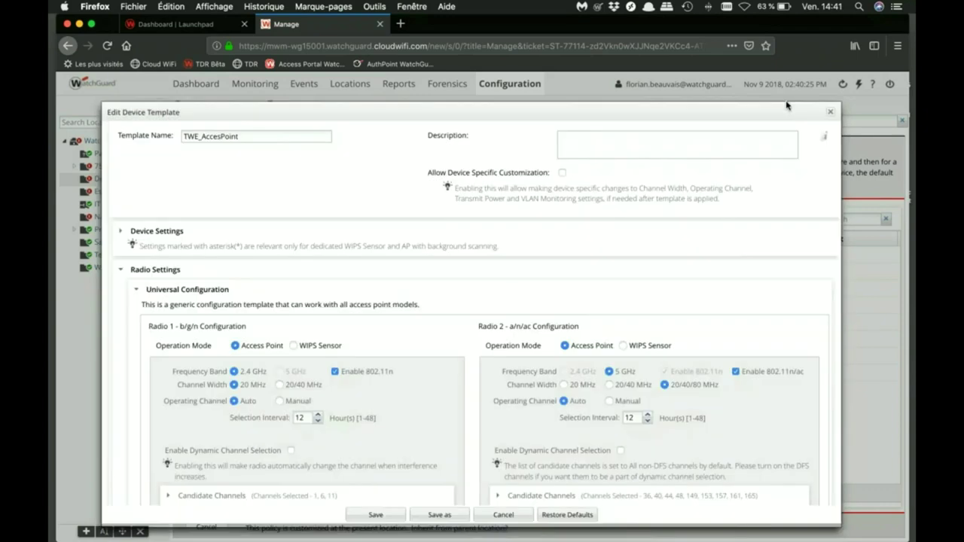
{"action": "left_click", "coordinate": [831, 112]}
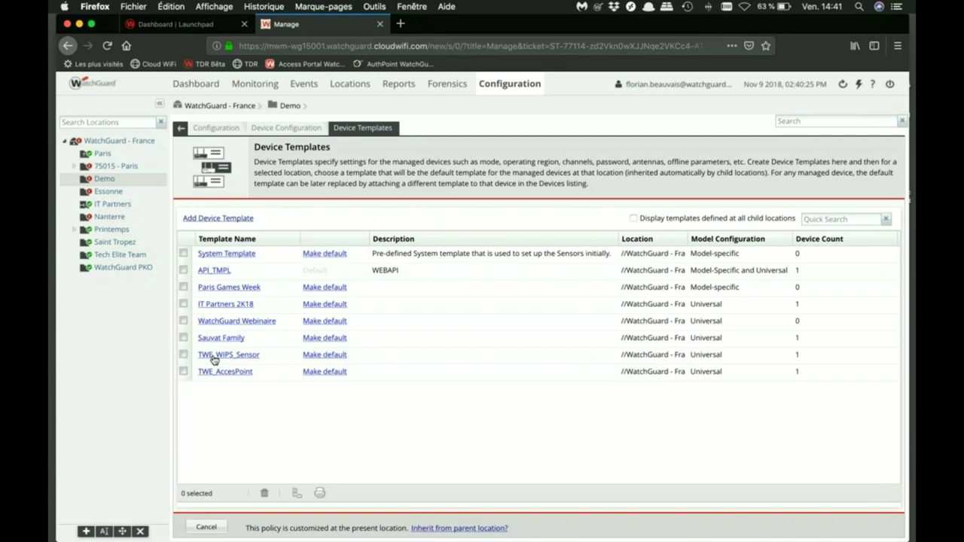
Open TWE_WIPS_Sensor, confirm all three radios are WIPS Sensor under Universal Configuration, and save
{"action": "left_click", "coordinate": [214, 357]}
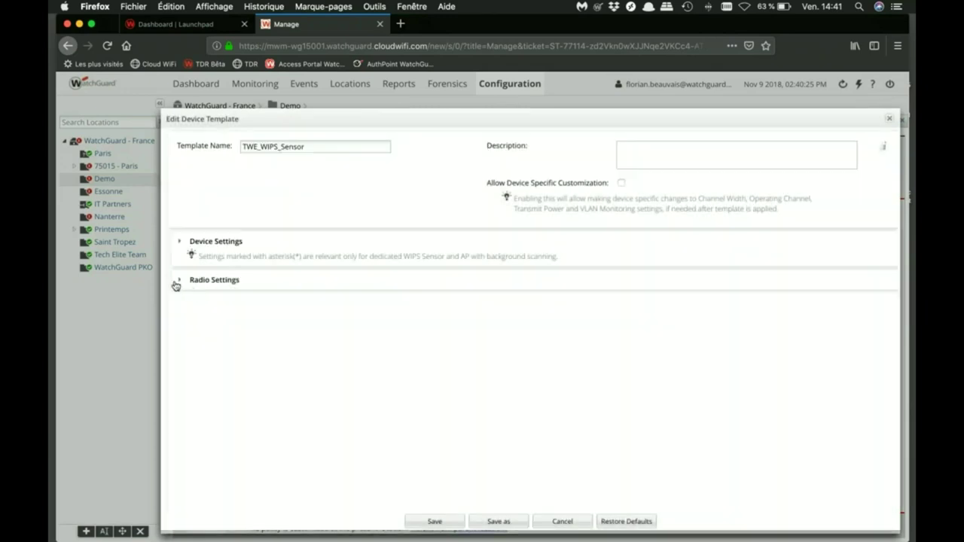
{"action": "left_click", "coordinate": [179, 284]}
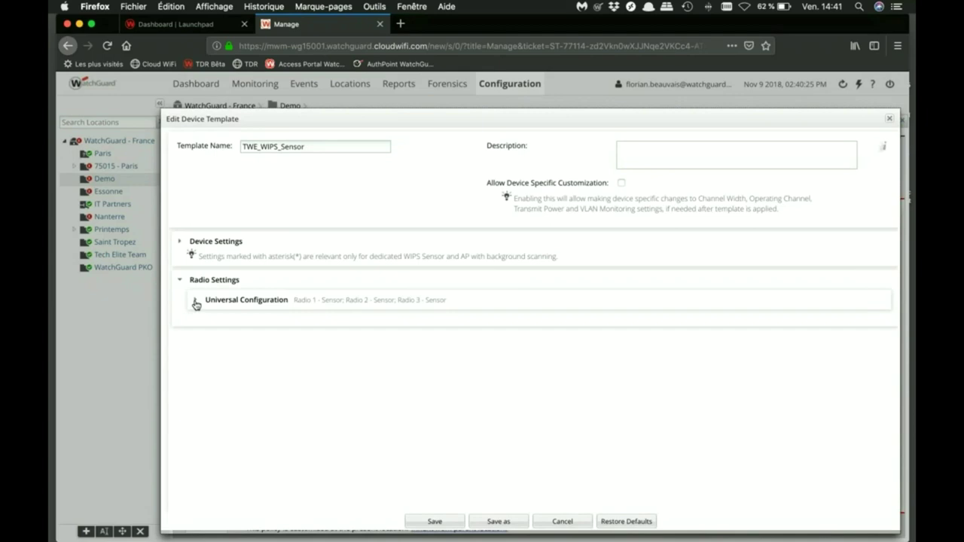
{"action": "left_click", "coordinate": [193, 304]}
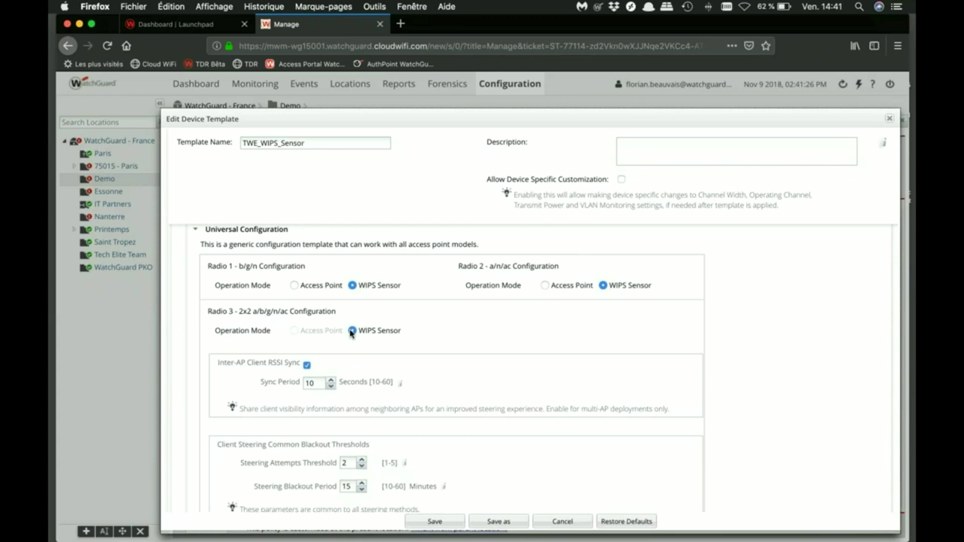
{"action": "scroll", "coordinate": [350, 334], "scroll_direction": "down", "scroll_amount": 1}
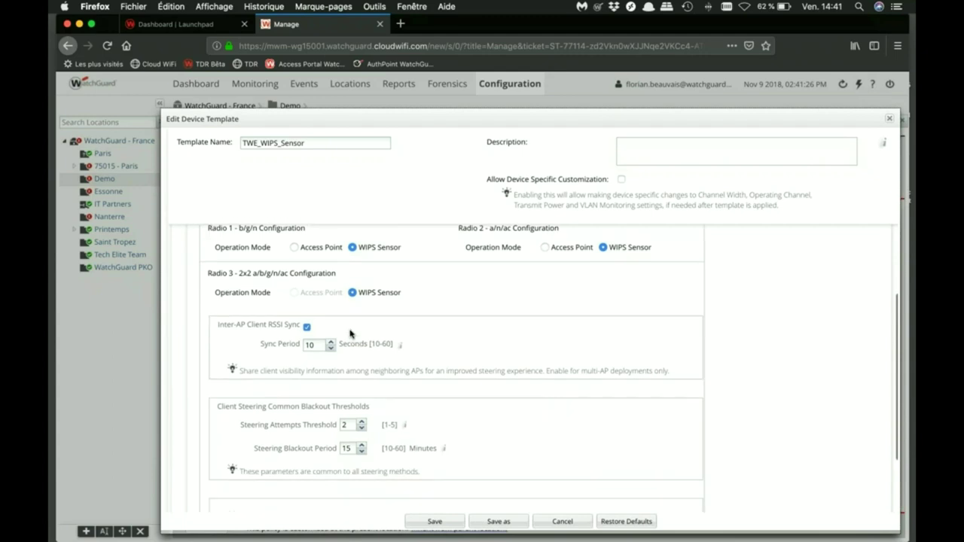
{"action": "scroll", "coordinate": [399, 415], "scroll_direction": "up", "scroll_amount": 3}
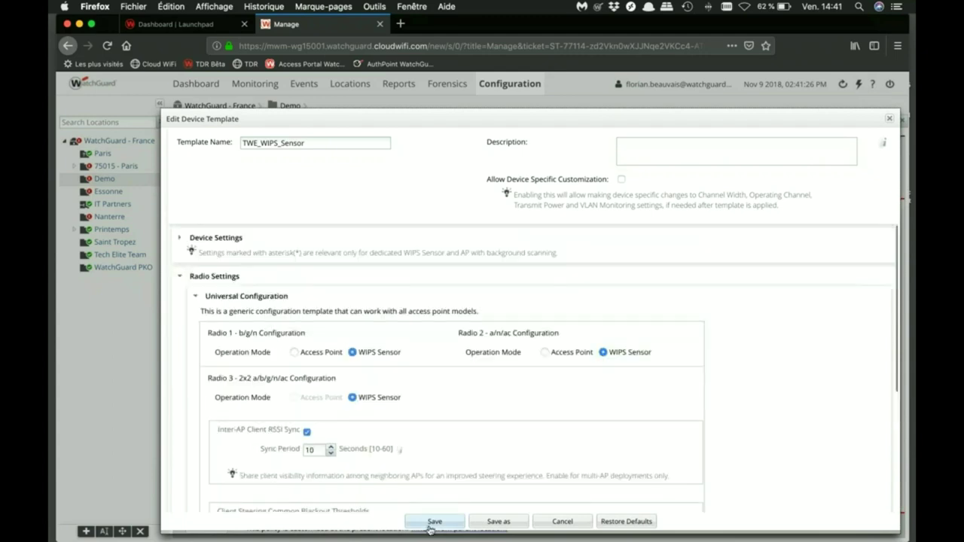
{"action": "left_click", "coordinate": [429, 525]}
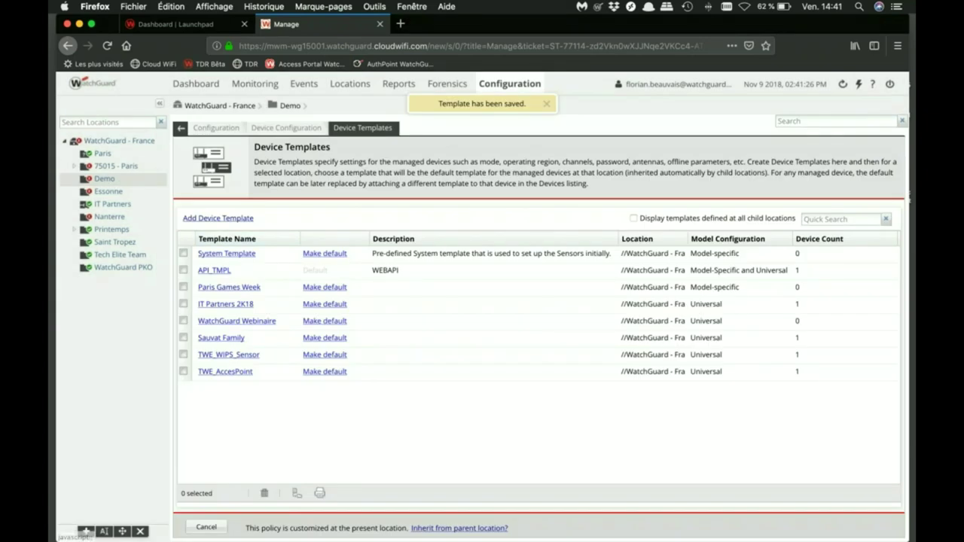
Show the managed devices list with the Device Template column widened
{"action": "left_click", "coordinate": [256, 84]}
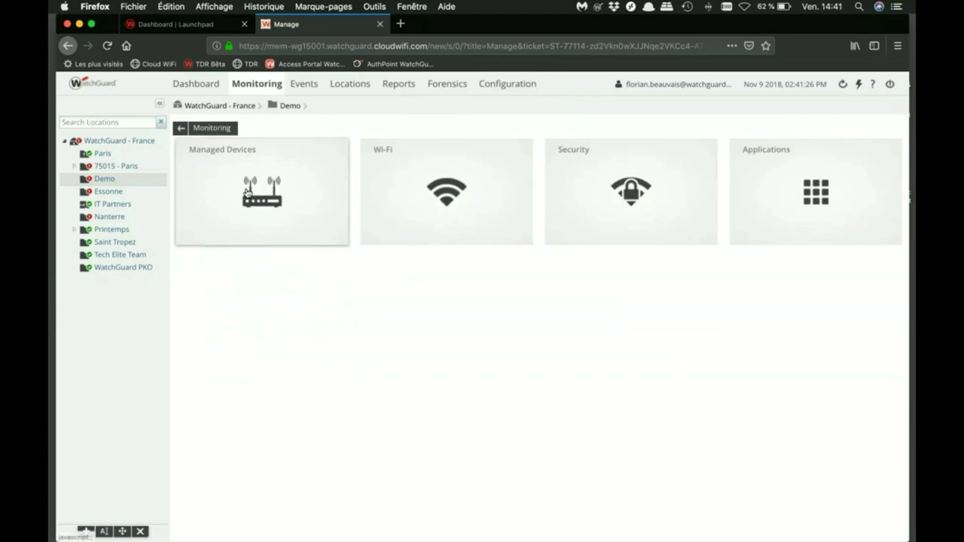
{"action": "left_click", "coordinate": [241, 188]}
{"action": "left_click_drag", "start_coordinate": [593, 161], "coordinate": [619, 161]}
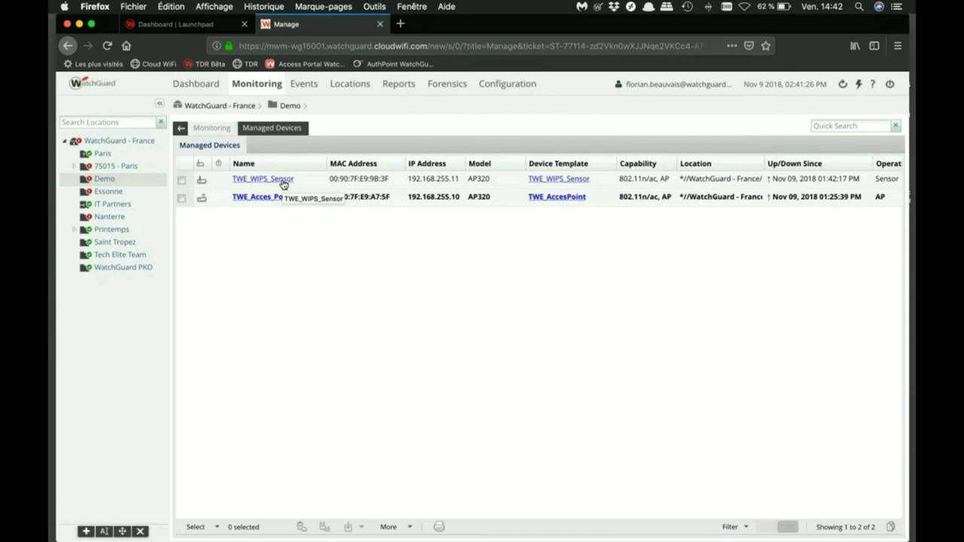
Browse the SSID Profiles and Device Templates lists, then return to the Configuration overview
{"action": "left_click", "coordinate": [503, 86]}
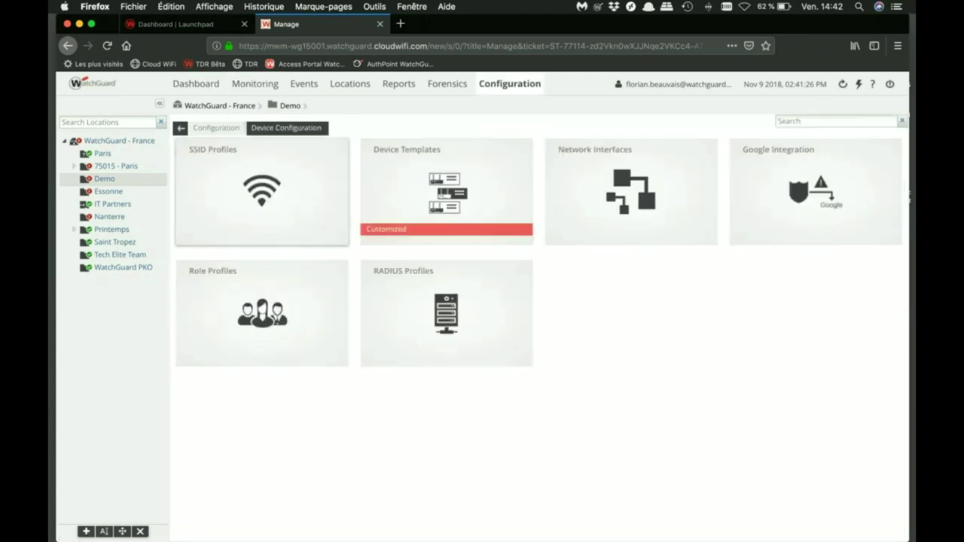
{"action": "left_click", "coordinate": [306, 195]}
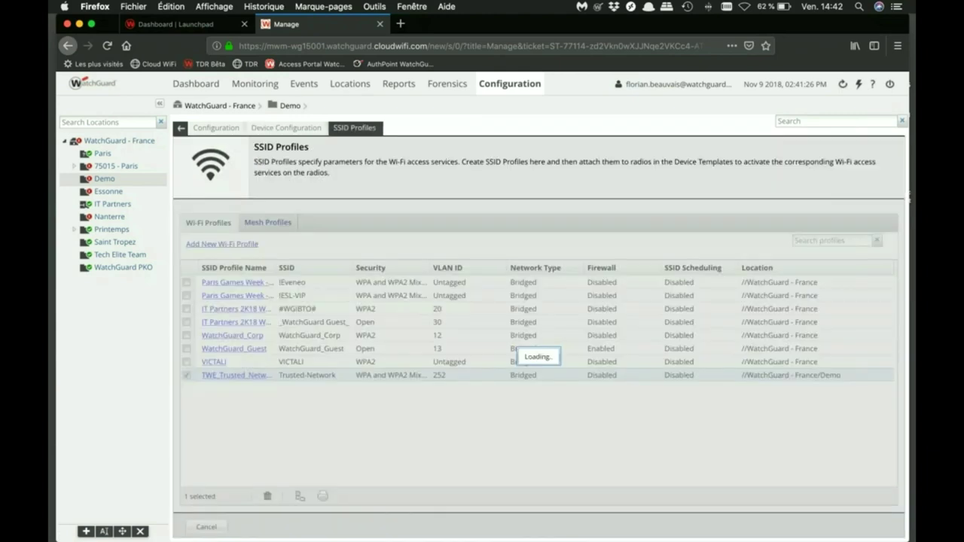
{"action": "left_click", "coordinate": [295, 128]}
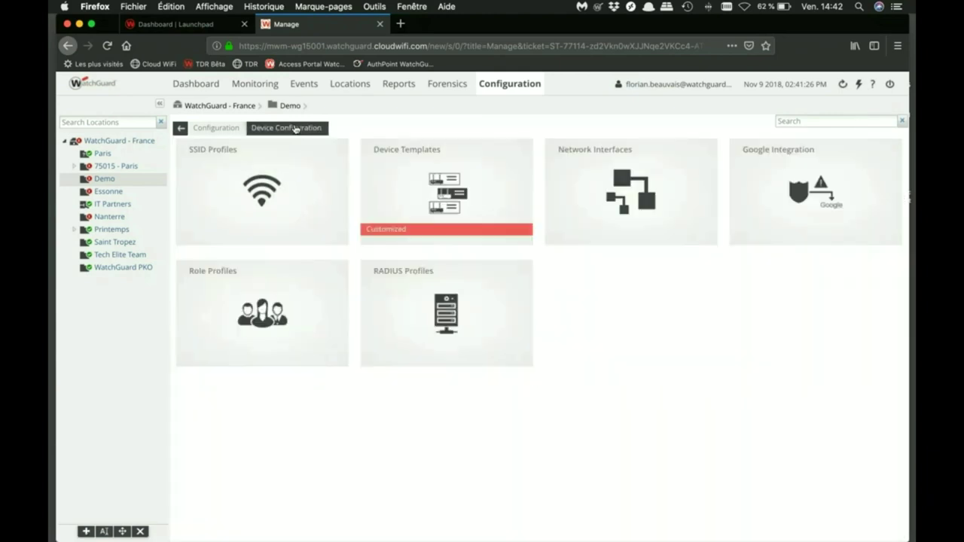
{"action": "left_click", "coordinate": [418, 181]}
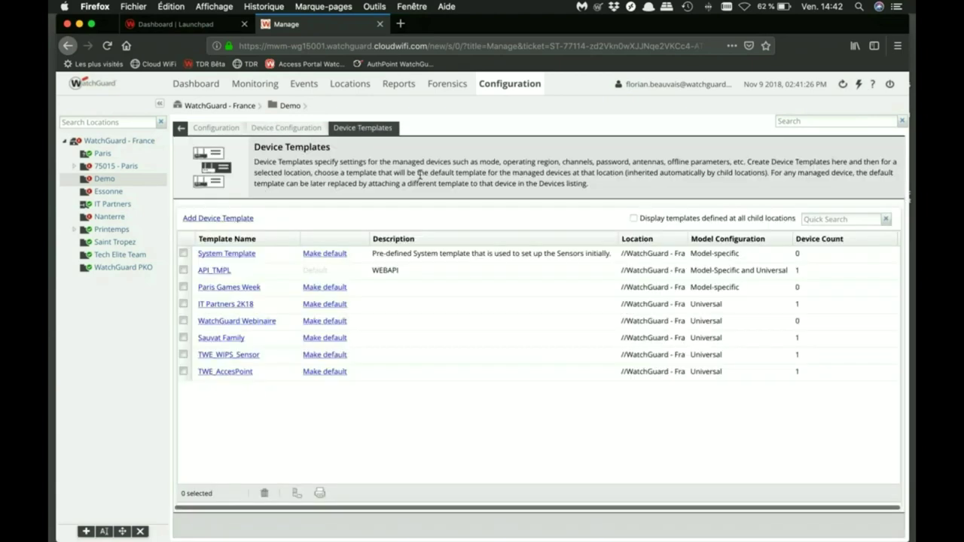
{"action": "left_click", "coordinate": [299, 135]}
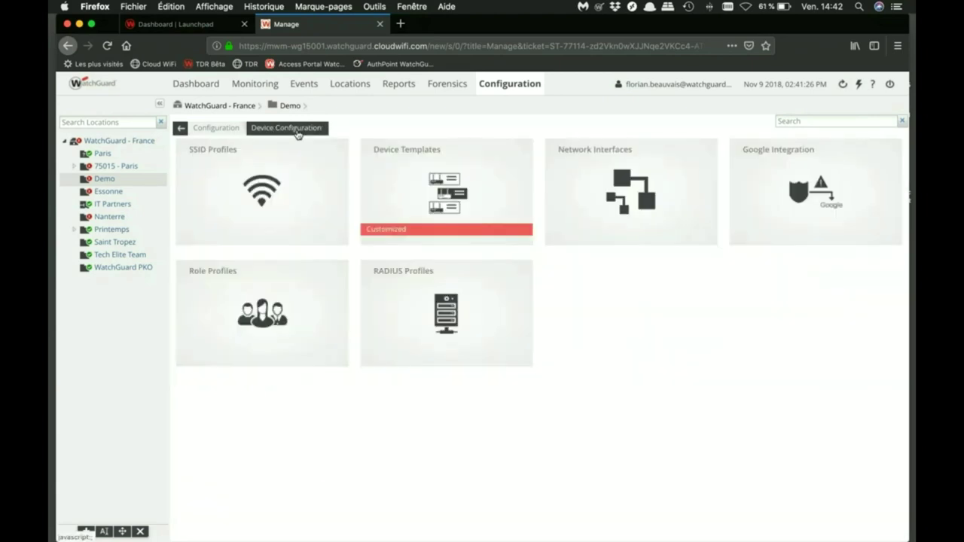
{"action": "left_click", "coordinate": [216, 127]}
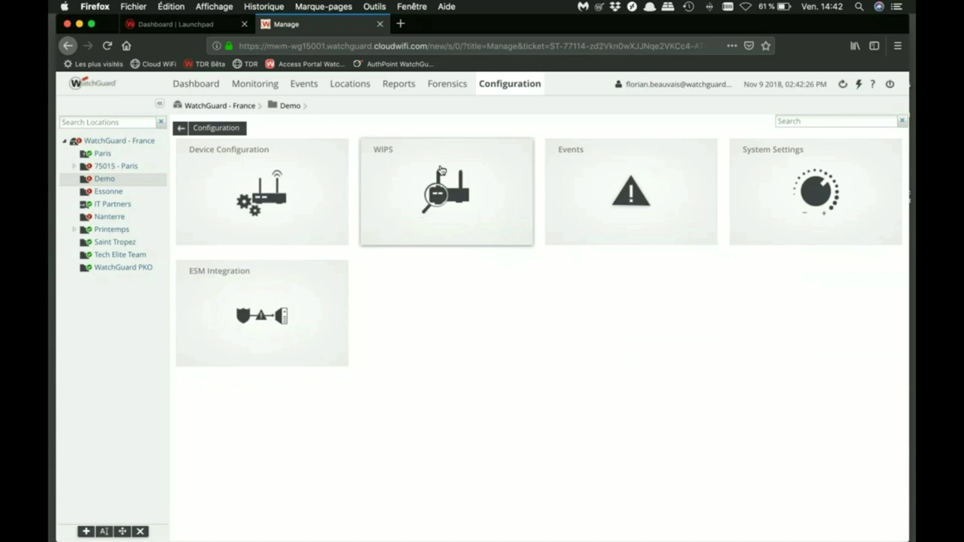
Open the Demo location's WIPS Authorized WLAN Policy
{"action": "left_click", "coordinate": [442, 172]}
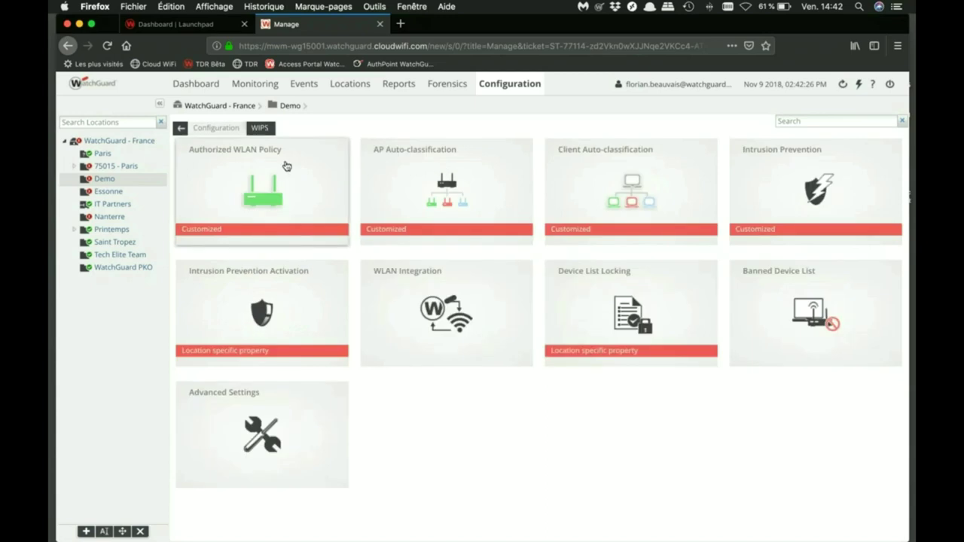
{"action": "left_click", "coordinate": [242, 182]}
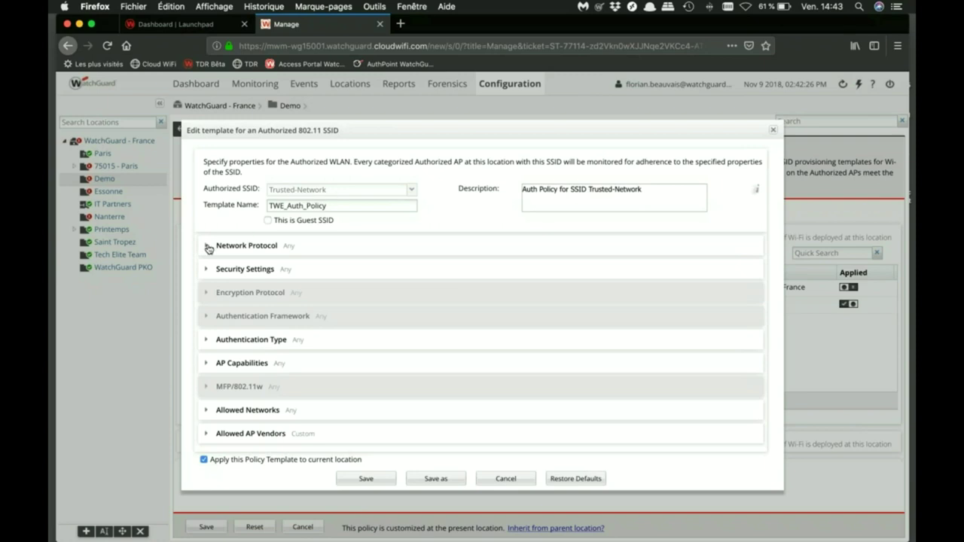
Review the Network Protocol and Security Settings sections and expand Allowed AP Vendors
{"action": "left_click", "coordinate": [208, 248]}
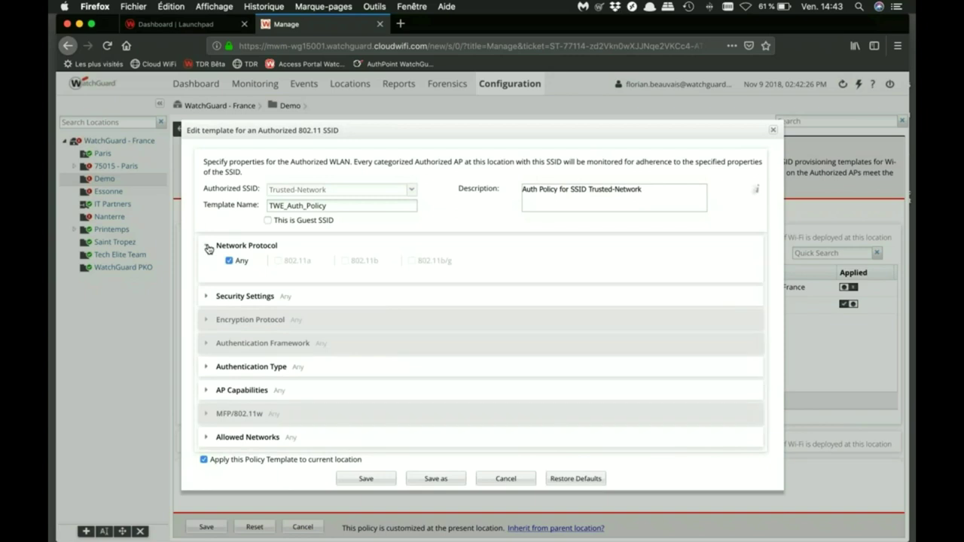
{"action": "left_click", "coordinate": [208, 247]}
{"action": "left_click", "coordinate": [206, 269]}
{"action": "left_click", "coordinate": [207, 270]}
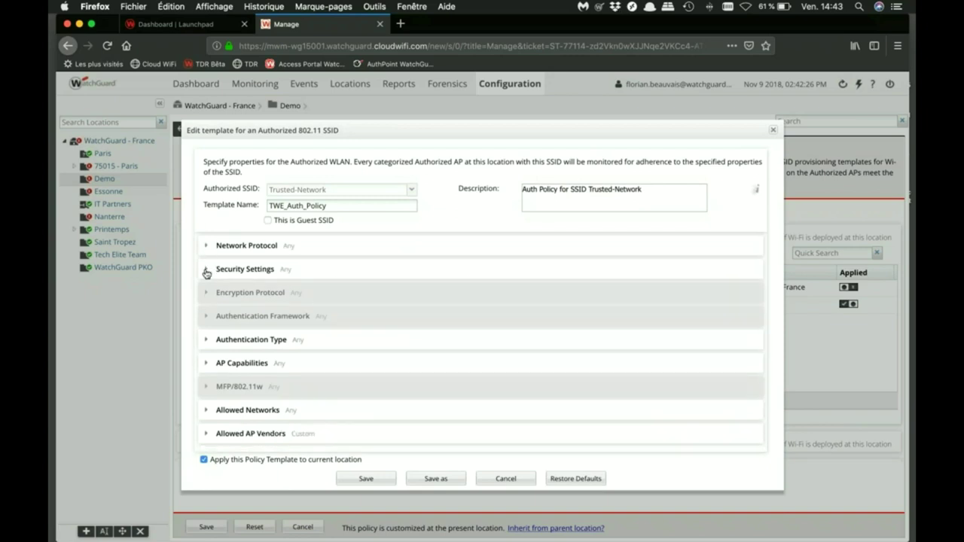
{"action": "left_click", "coordinate": [207, 434]}
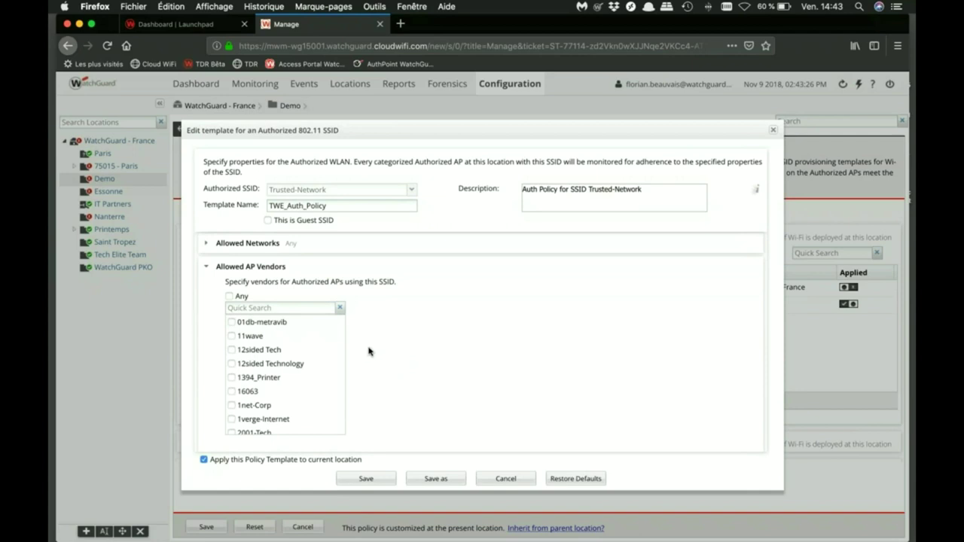
Search the vendor list for 'watch' and close the template editor
{"action": "left_click", "coordinate": [287, 309]}
{"action": "type", "text": "watch"}
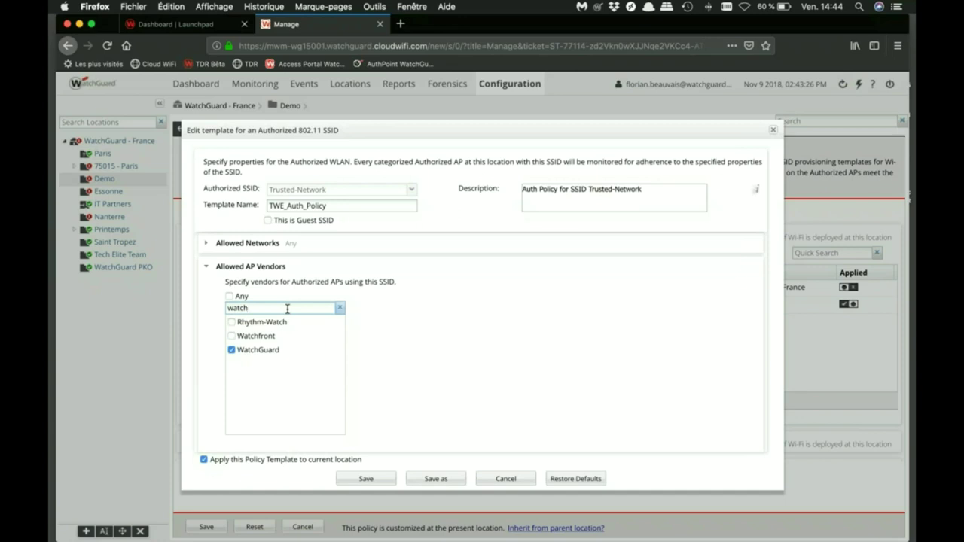
{"action": "left_click", "coordinate": [773, 131]}
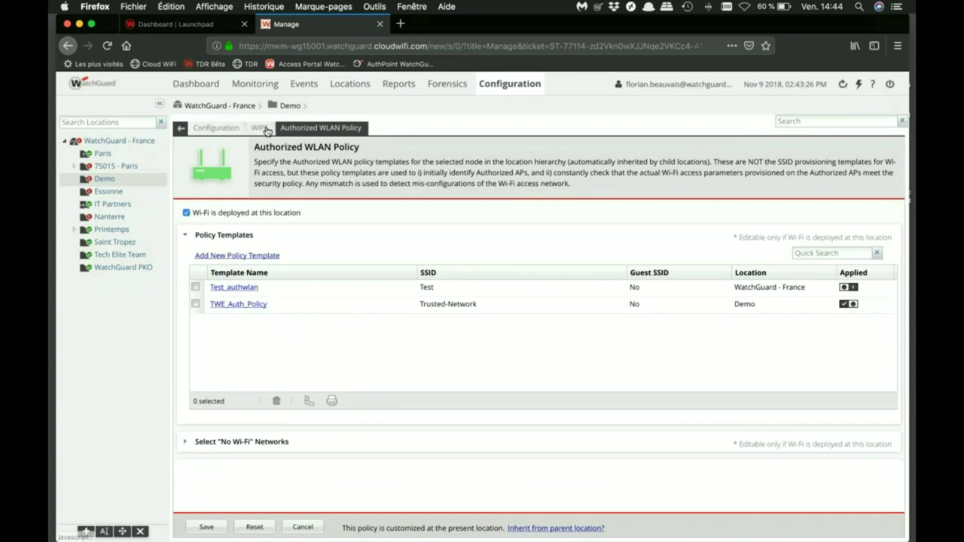
Back on the WIPS overview, view AP Auto-classification, then open the Intrusion Prevention policy
{"action": "left_click", "coordinate": [265, 128]}
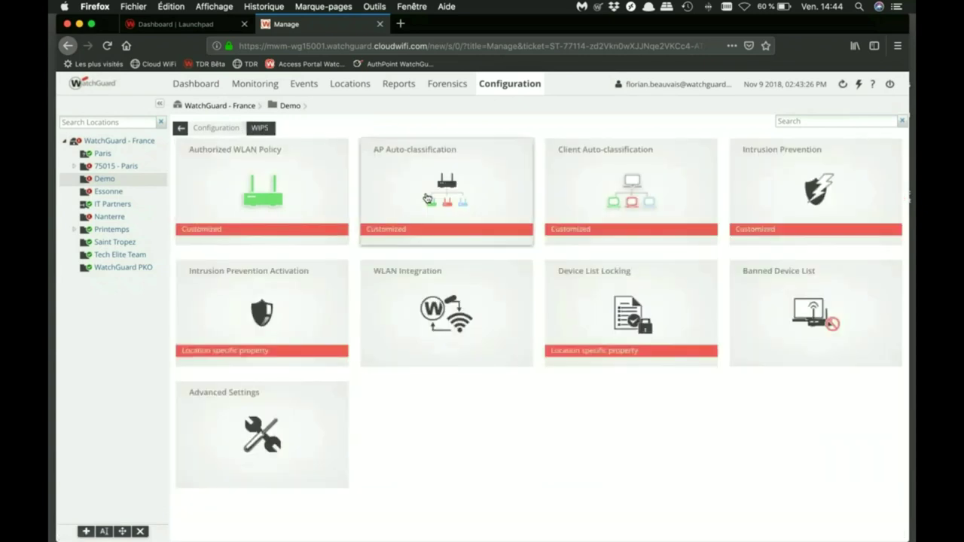
{"action": "left_click", "coordinate": [427, 198]}
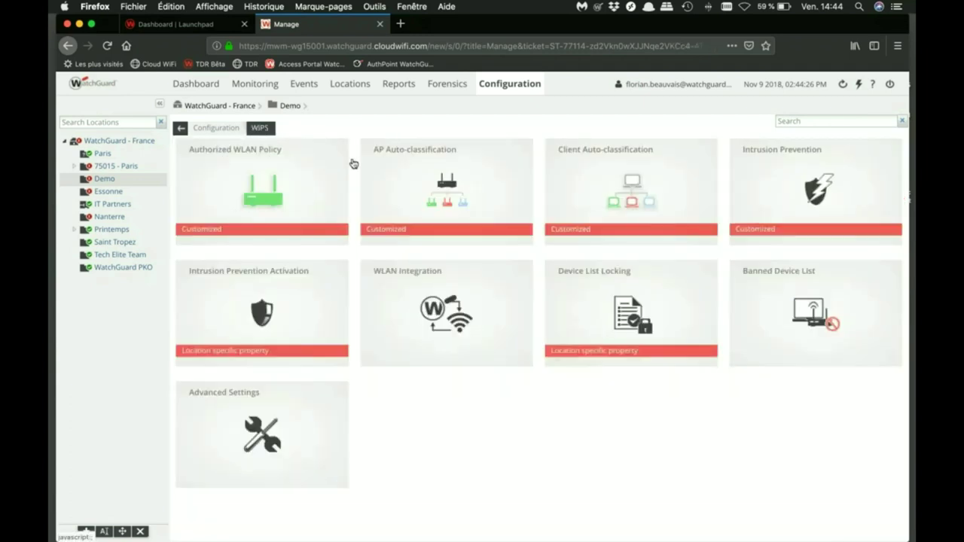
{"action": "left_click", "coordinate": [798, 188]}
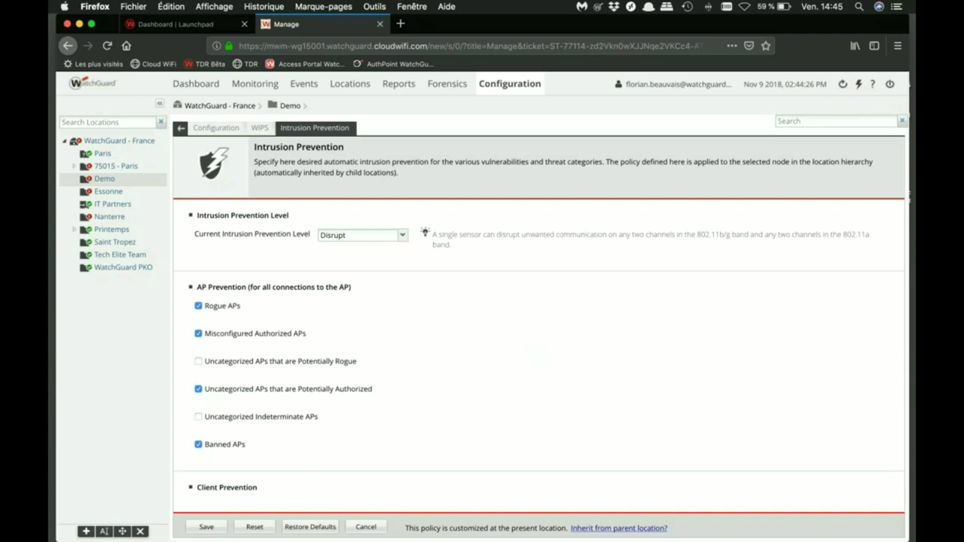
{"action": "scroll", "coordinate": [570, 283], "scroll_direction": "down", "scroll_amount": 2}
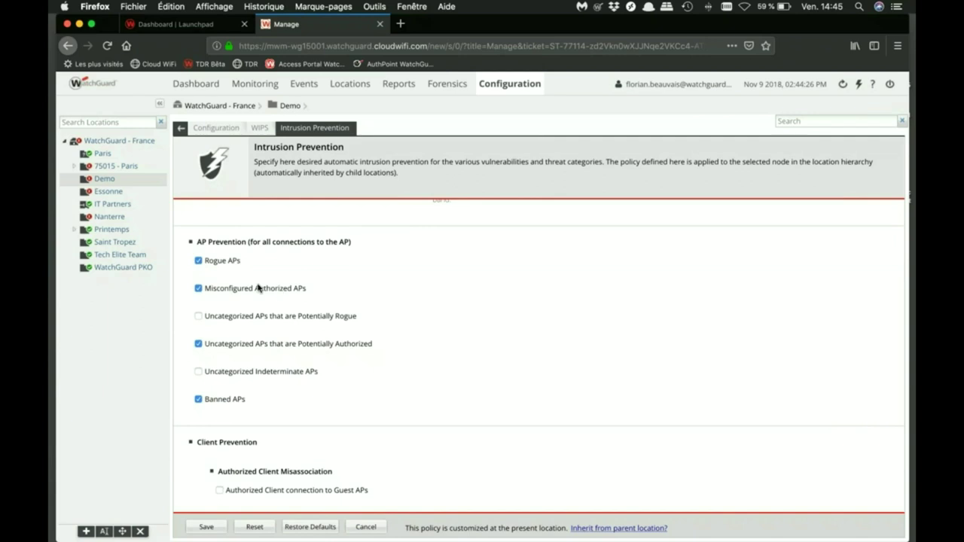
{"action": "scroll", "coordinate": [233, 289], "scroll_direction": "down", "scroll_amount": 1}
{"action": "scroll", "coordinate": [232, 288], "scroll_direction": "down", "scroll_amount": 3}
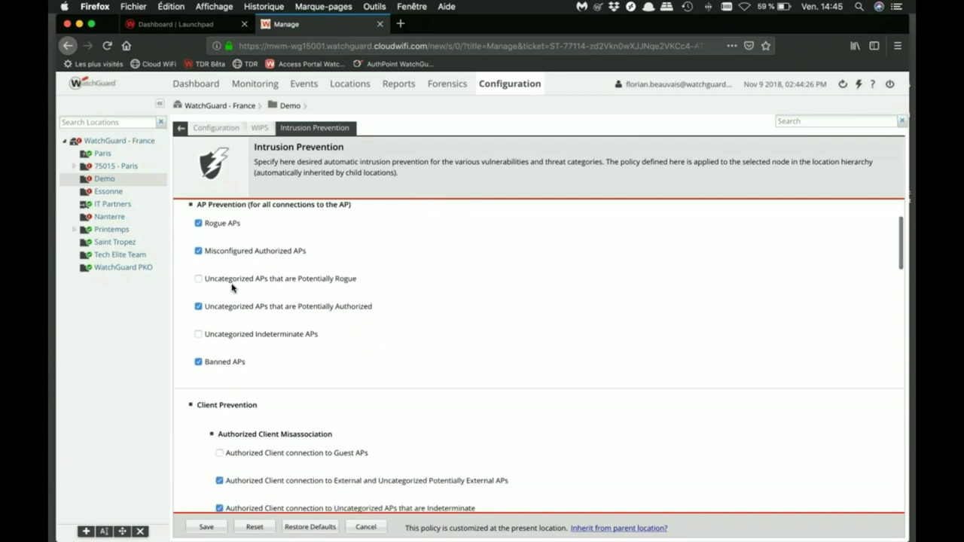
{"action": "scroll", "coordinate": [232, 288], "scroll_direction": "down", "scroll_amount": 1}
{"action": "scroll", "coordinate": [219, 285], "scroll_direction": "up", "scroll_amount": 3}
{"action": "scroll", "coordinate": [246, 278], "scroll_direction": "down", "scroll_amount": 6}
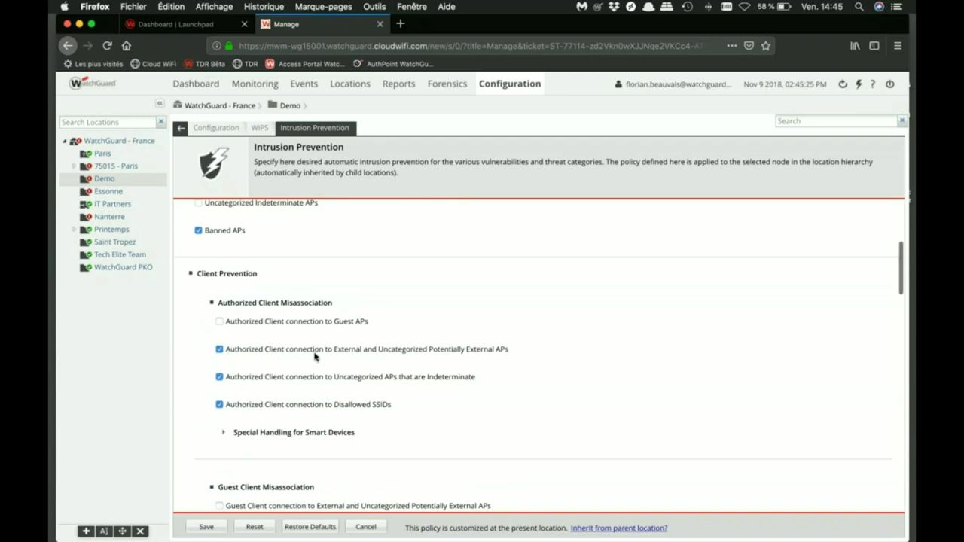
{"action": "scroll", "coordinate": [315, 357], "scroll_direction": "down", "scroll_amount": 2}
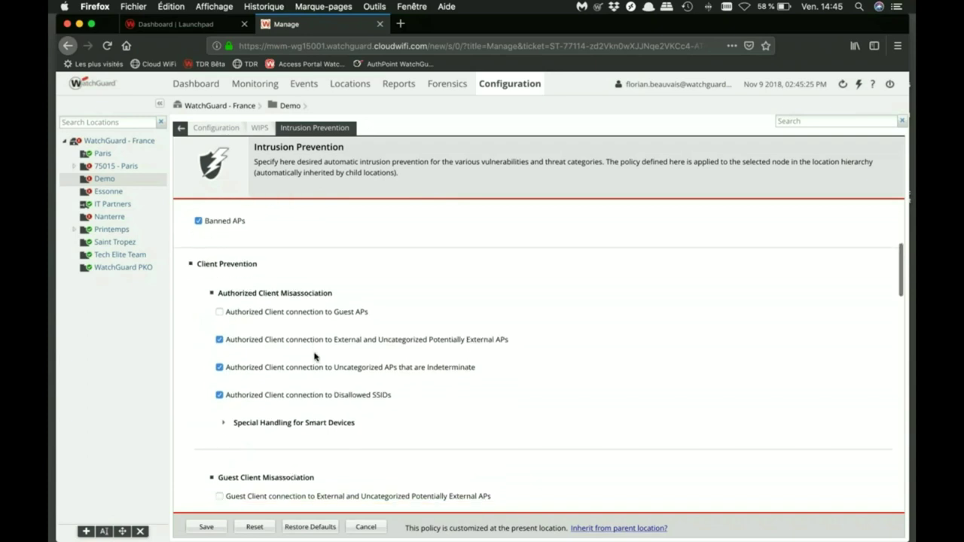
{"action": "scroll", "coordinate": [315, 356], "scroll_direction": "down", "scroll_amount": 6}
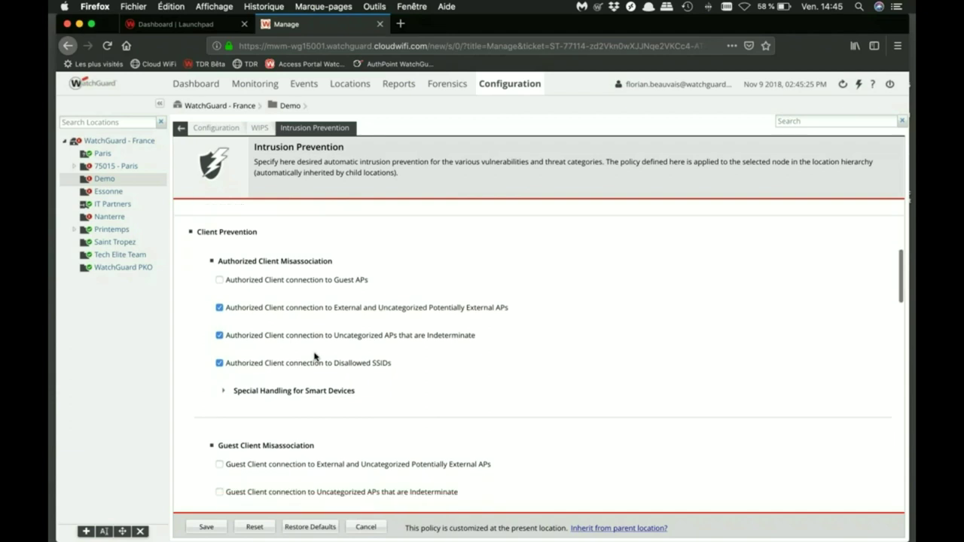
{"action": "scroll", "coordinate": [314, 356], "scroll_direction": "down", "scroll_amount": 6}
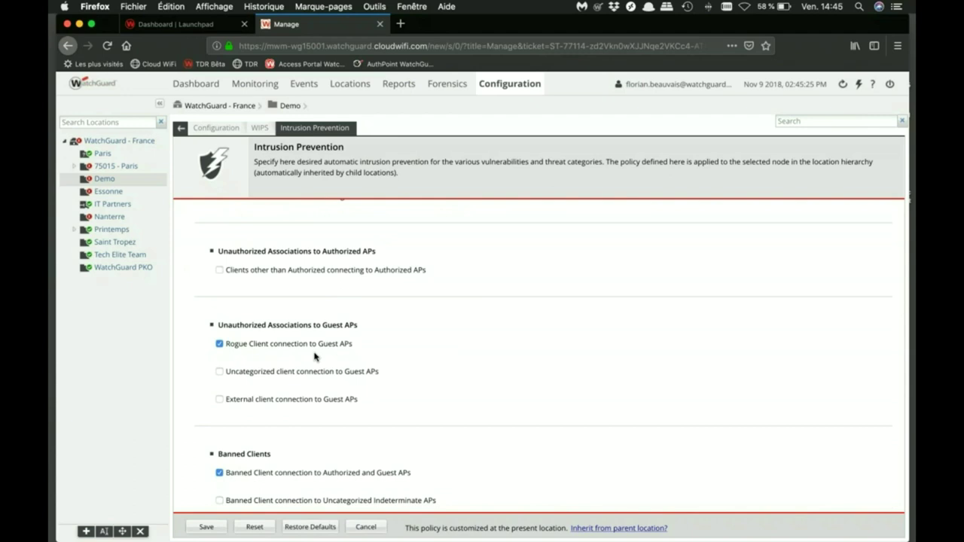
{"action": "scroll", "coordinate": [315, 356], "scroll_direction": "down", "scroll_amount": 2}
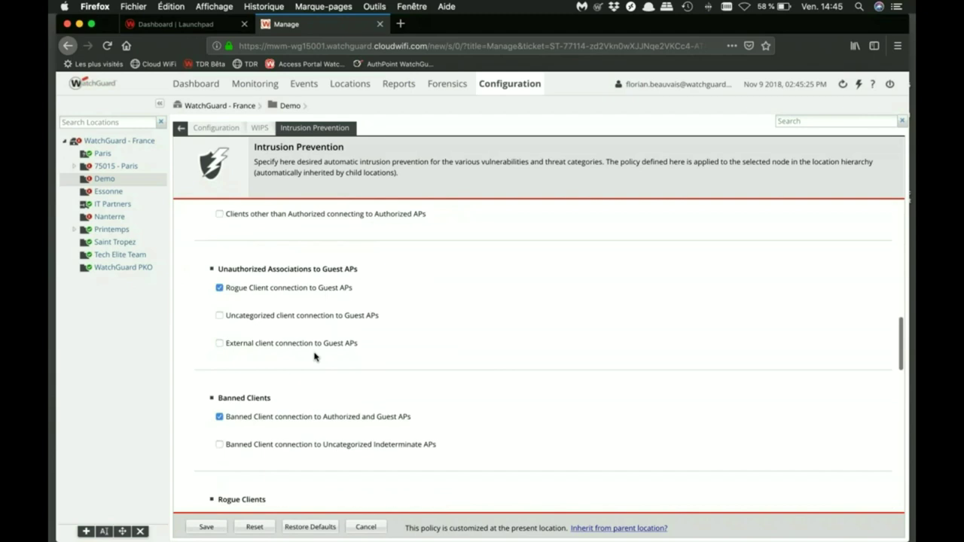
{"action": "scroll", "coordinate": [315, 356], "scroll_direction": "down", "scroll_amount": 6}
{"action": "scroll", "coordinate": [315, 356], "scroll_direction": "down", "scroll_amount": 7}
{"action": "scroll", "coordinate": [315, 356], "scroll_direction": "up", "scroll_amount": 15}
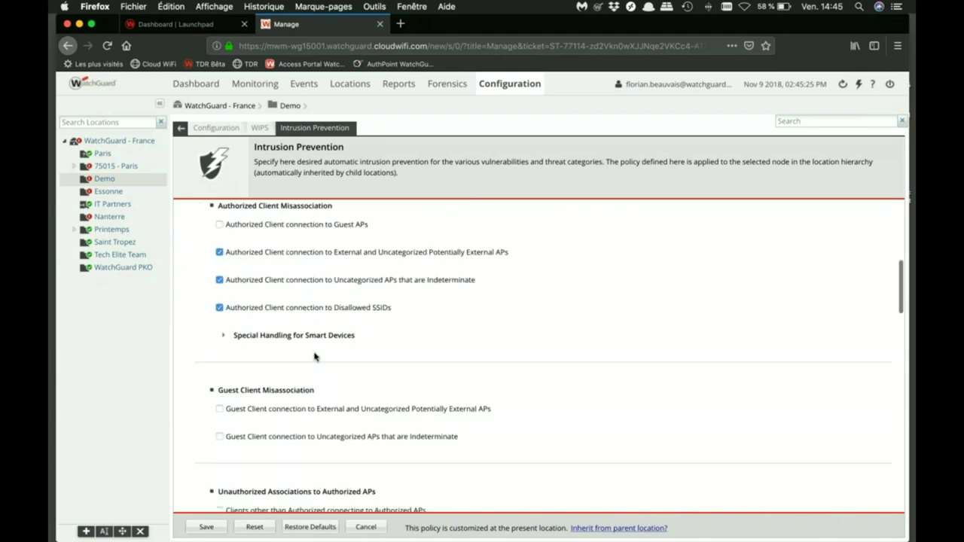
{"action": "left_click", "coordinate": [259, 127]}
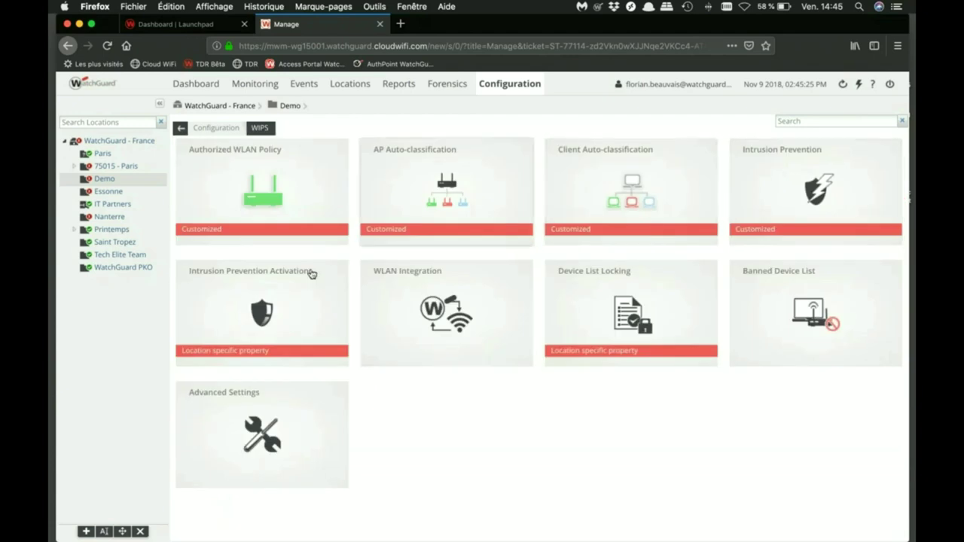
View Intrusion Prevention Activation for Nanterre and Essonne, then switch back to Demo
{"action": "left_click", "coordinate": [270, 309]}
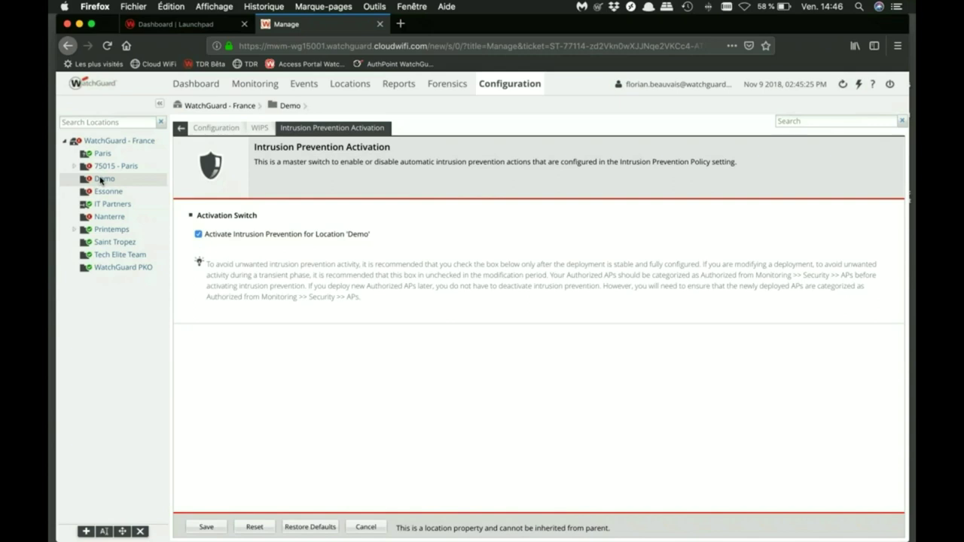
{"action": "left_click", "coordinate": [100, 218]}
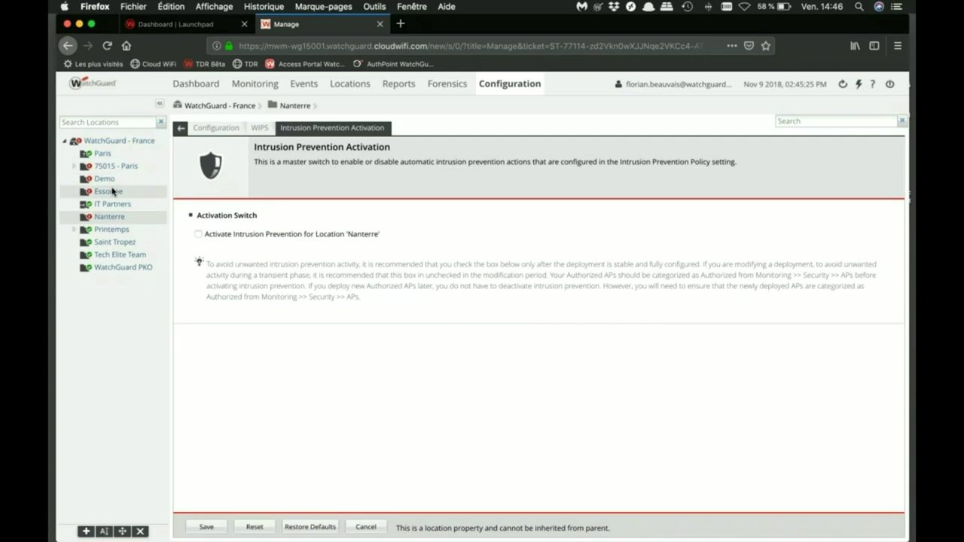
{"action": "left_click", "coordinate": [109, 191]}
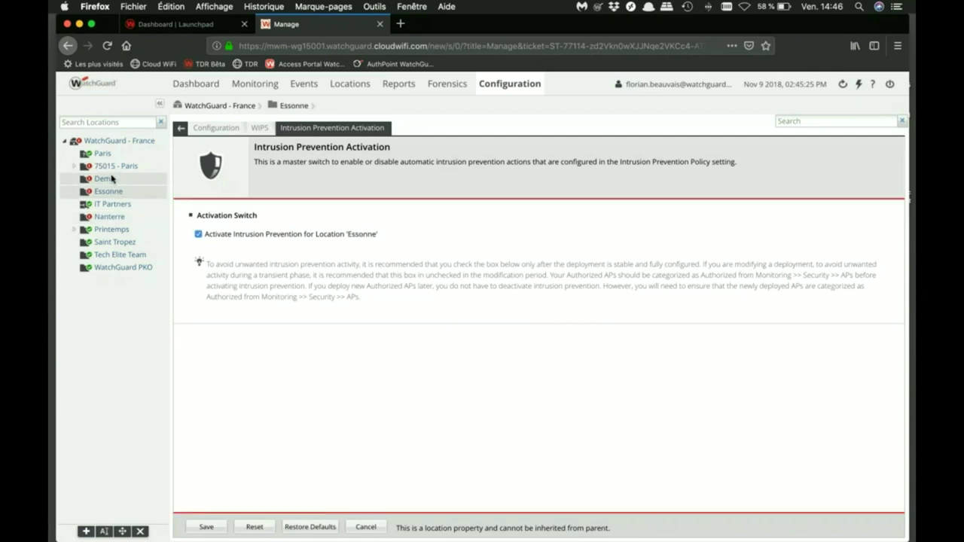
{"action": "left_click", "coordinate": [111, 179]}
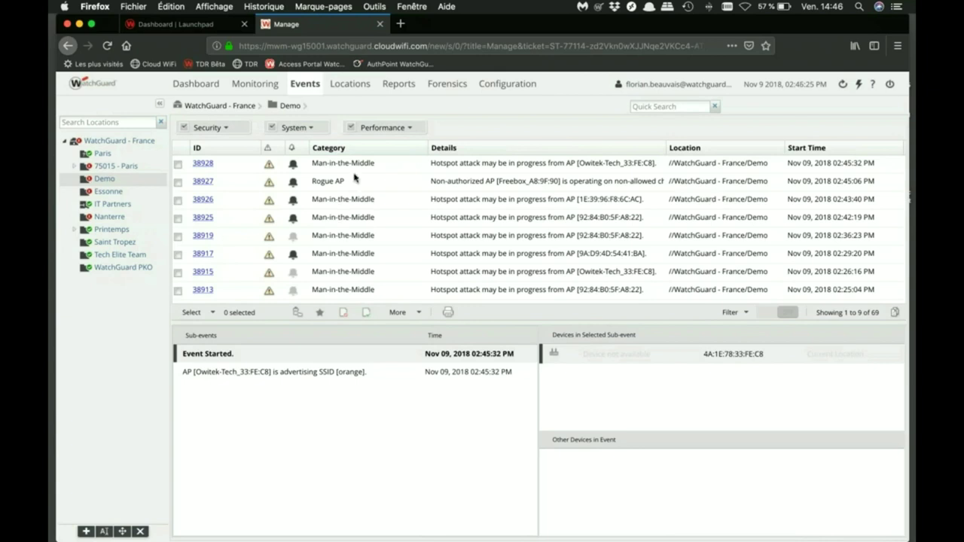
Inspect events 38928 and 38927, scroll the Demo events list, then advance to the WIPS slide
{"action": "left_click", "coordinate": [348, 164]}
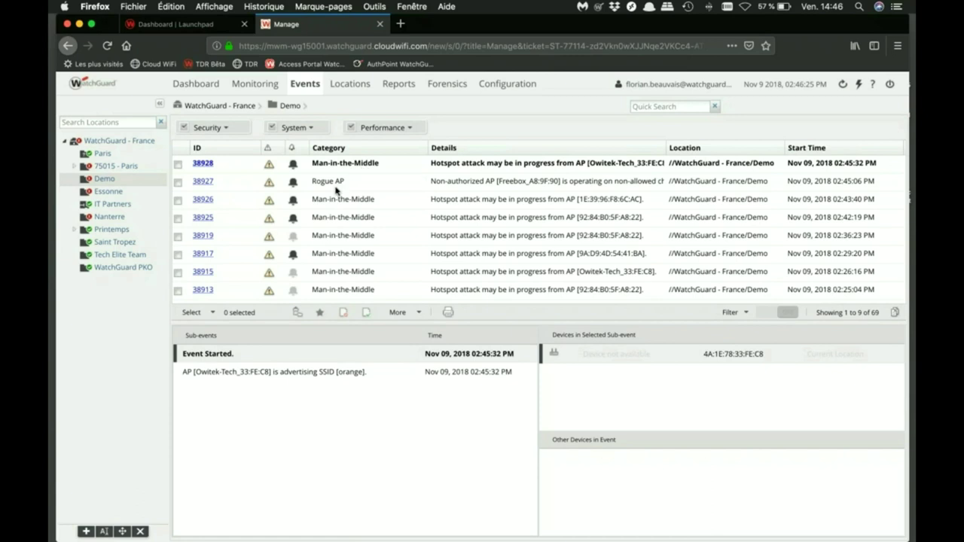
{"action": "left_click", "coordinate": [336, 189]}
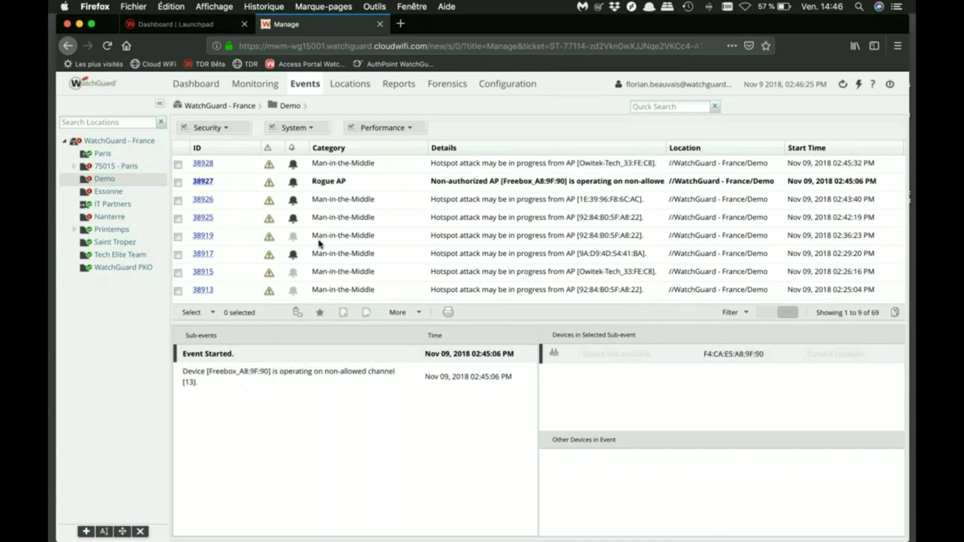
{"action": "scroll", "coordinate": [318, 242], "scroll_direction": "down", "scroll_amount": 2}
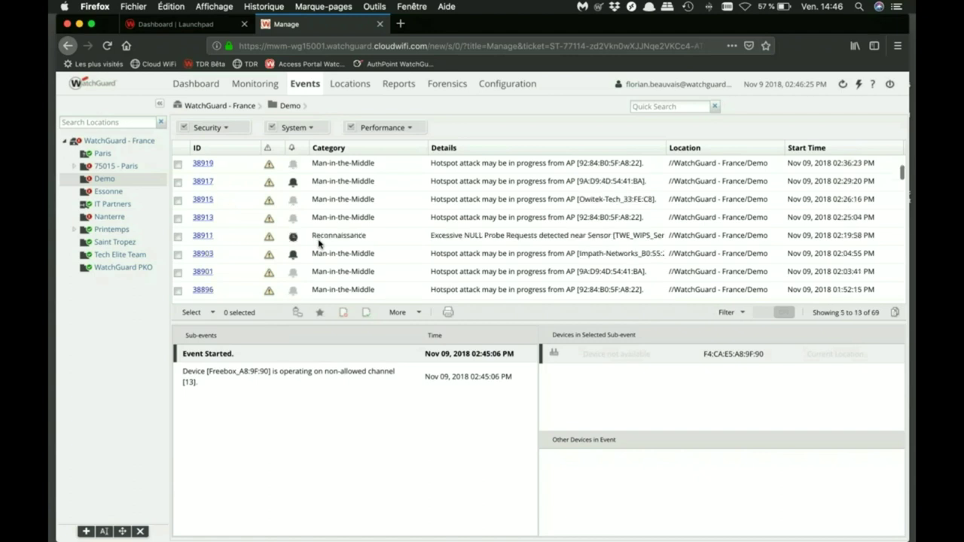
{"action": "scroll", "coordinate": [320, 243], "scroll_direction": "down", "scroll_amount": 2}
{"action": "scroll", "coordinate": [320, 242], "scroll_direction": "down", "scroll_amount": 1}
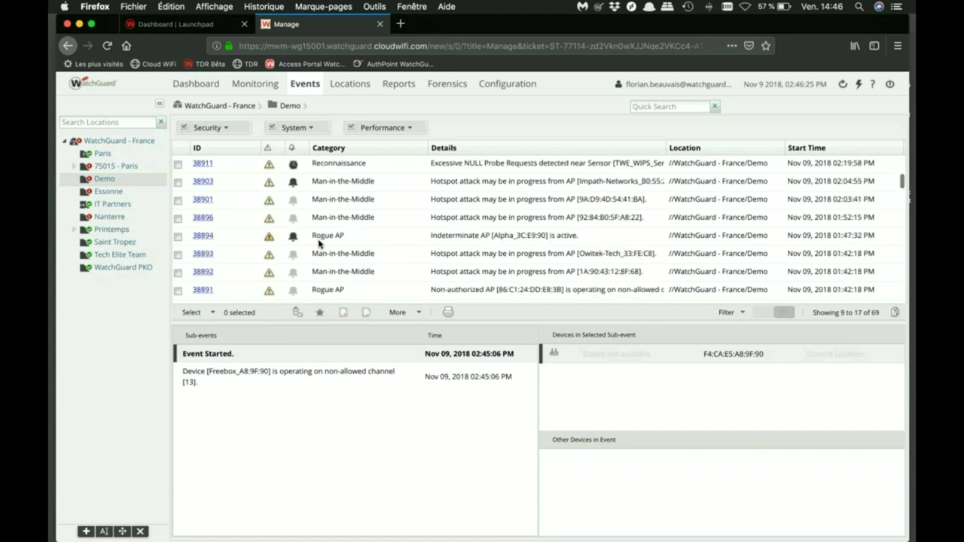
{"action": "scroll", "coordinate": [319, 243], "scroll_direction": "down", "scroll_amount": 4}
{"action": "scroll", "coordinate": [332, 242], "scroll_direction": "down", "scroll_amount": 3}
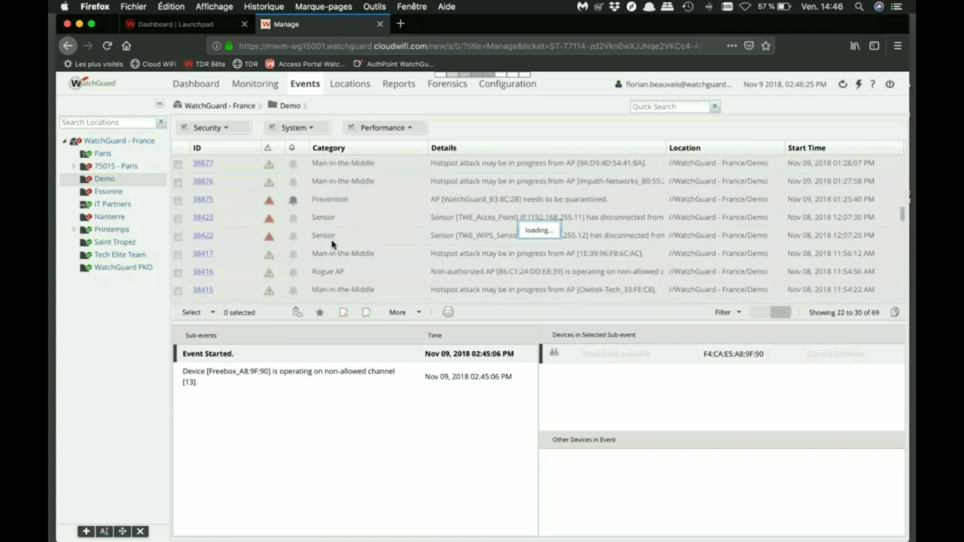
{"action": "scroll", "coordinate": [324, 203], "scroll_direction": "down", "scroll_amount": 1}
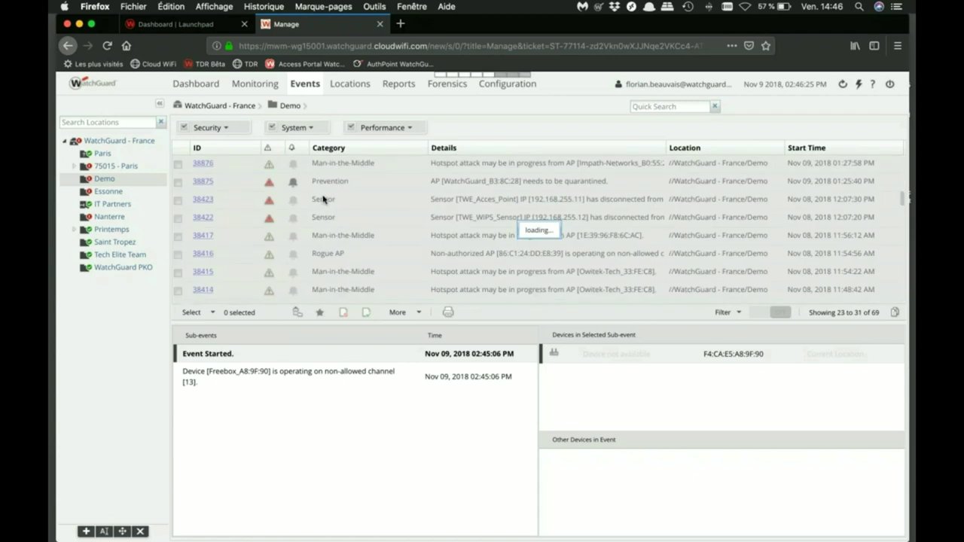
{"action": "scroll", "coordinate": [323, 199], "scroll_direction": "up", "scroll_amount": 3}
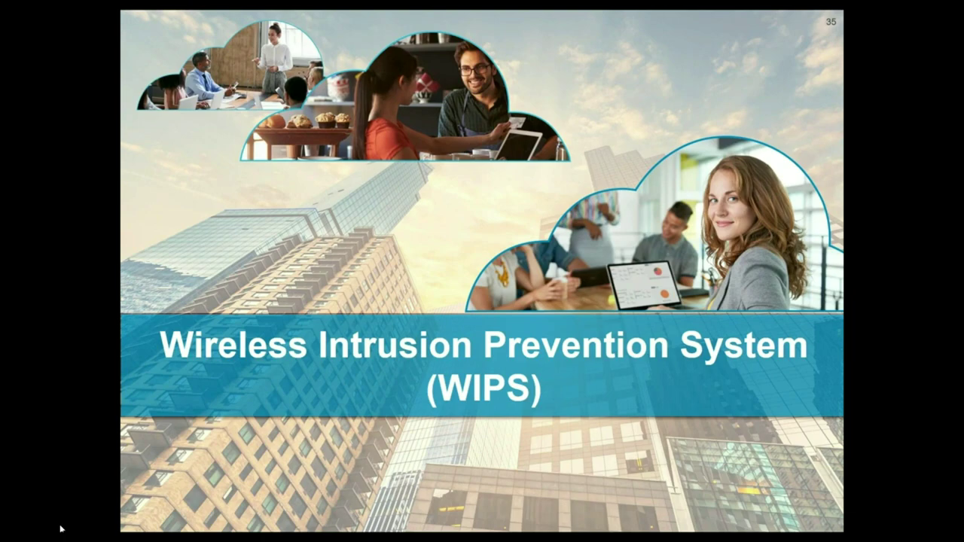
{"action": "key", "text": "Right"}
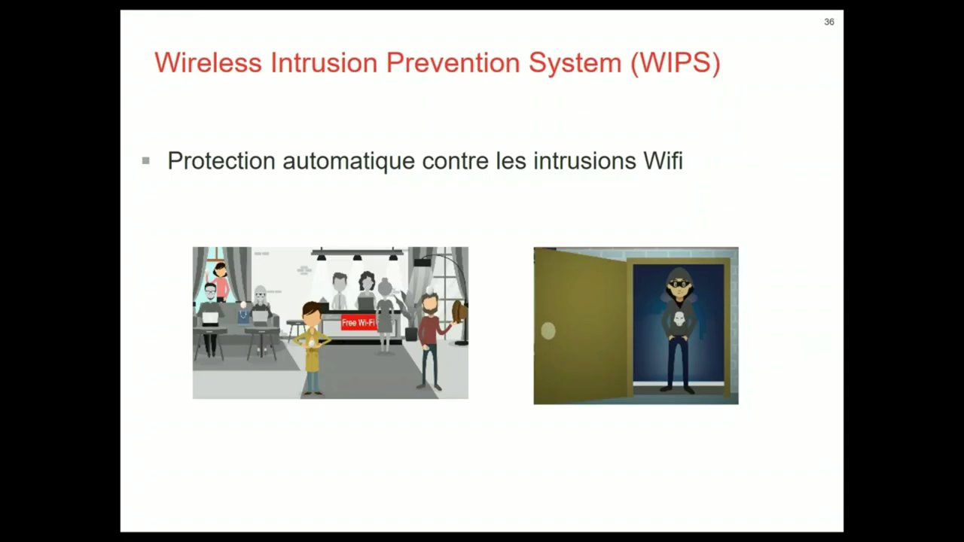